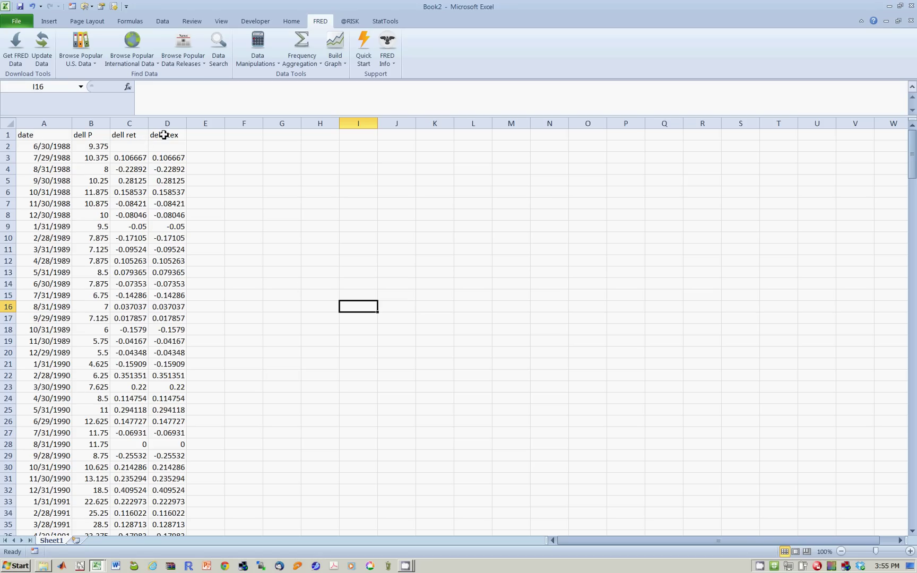
Look over the Dell price and return data on Sheet1, then add a blank Sheet2
left_click(62, 151)
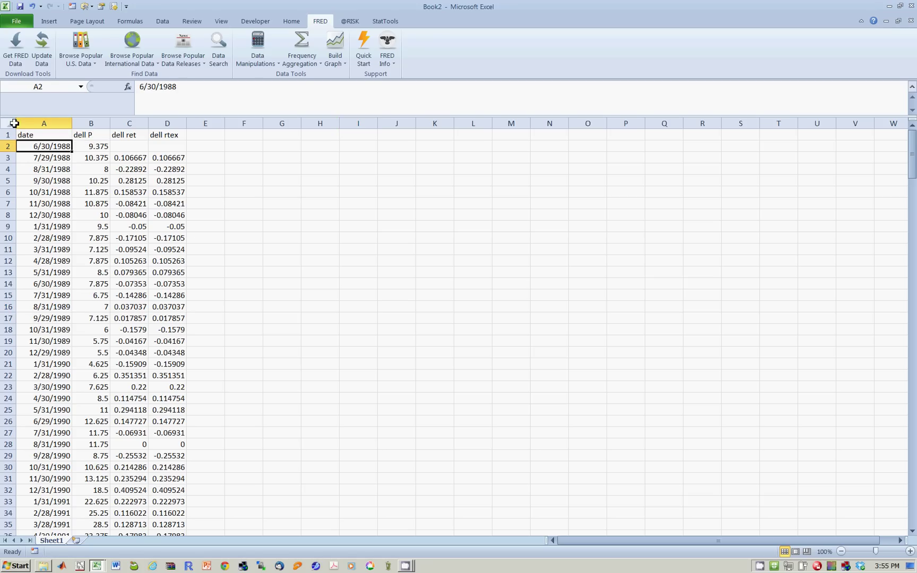
scroll(61, 325, "down", 20)
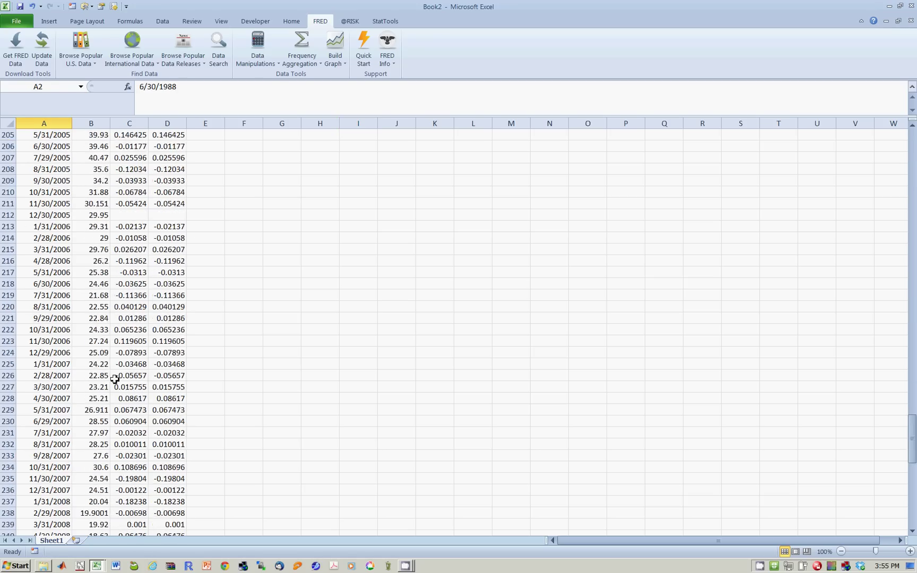
scroll(116, 391, "up", 4)
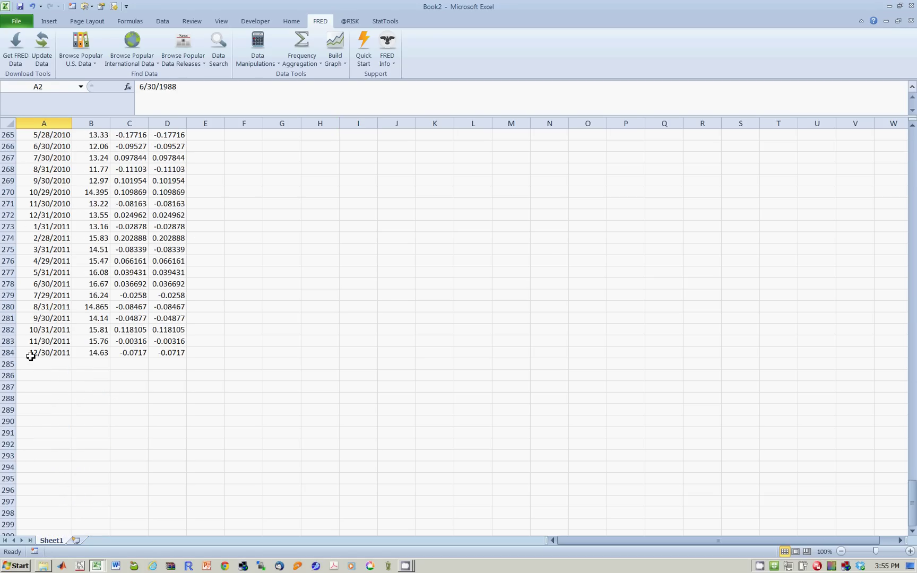
scroll(51, 295, "up", 20)
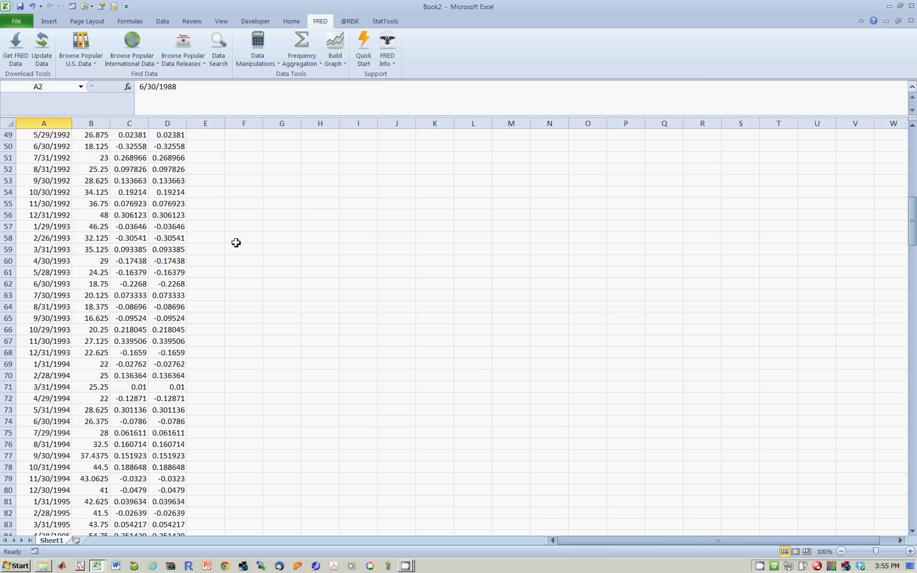
scroll(250, 248, "up", 4)
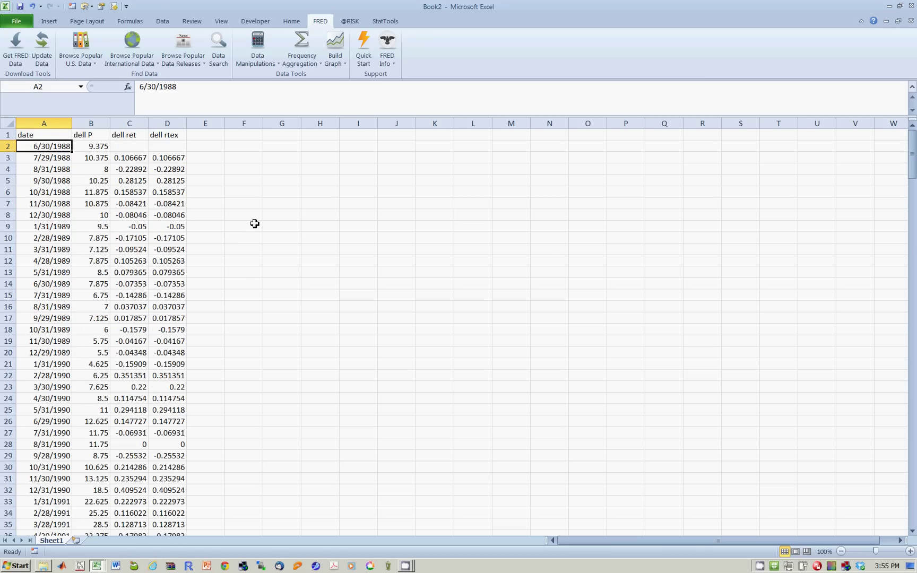
left_click(76, 541)
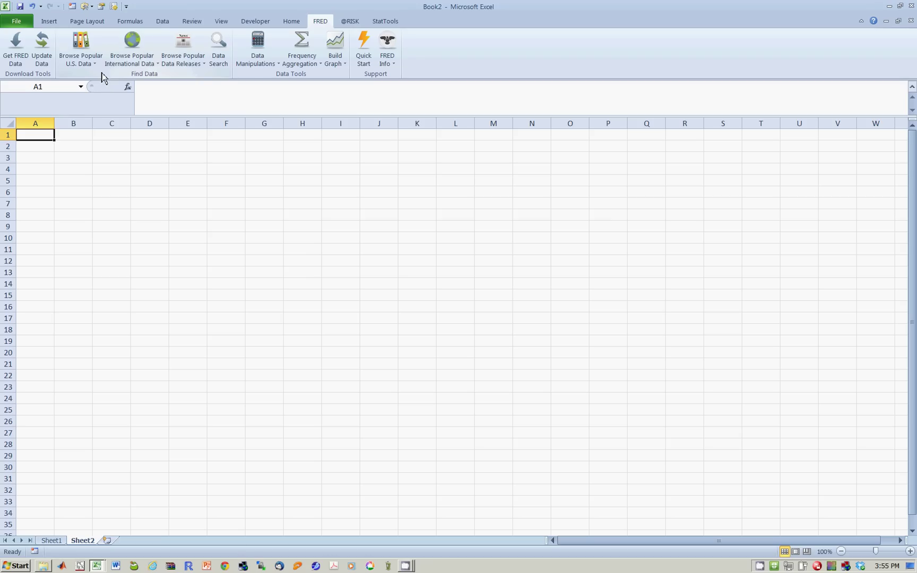
Pull the monthly sp500 series from FRED into Sheet2, then return to the Dell data on Sheet1
type("sp5")
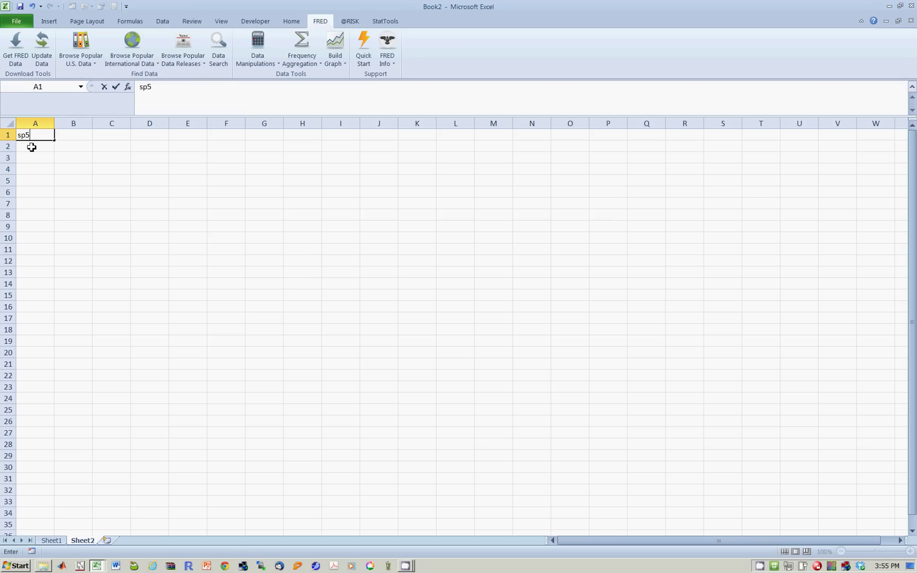
type("50")
key("BackSpace")
key("BackSpace")
type("00")
key("Return")
key("Return")
type("m")
key("Return")
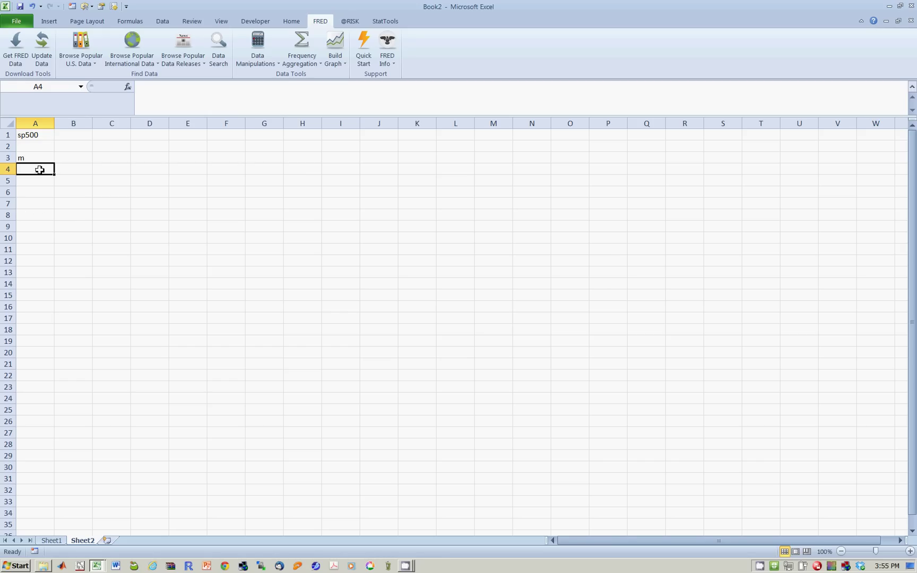
left_click(17, 62)
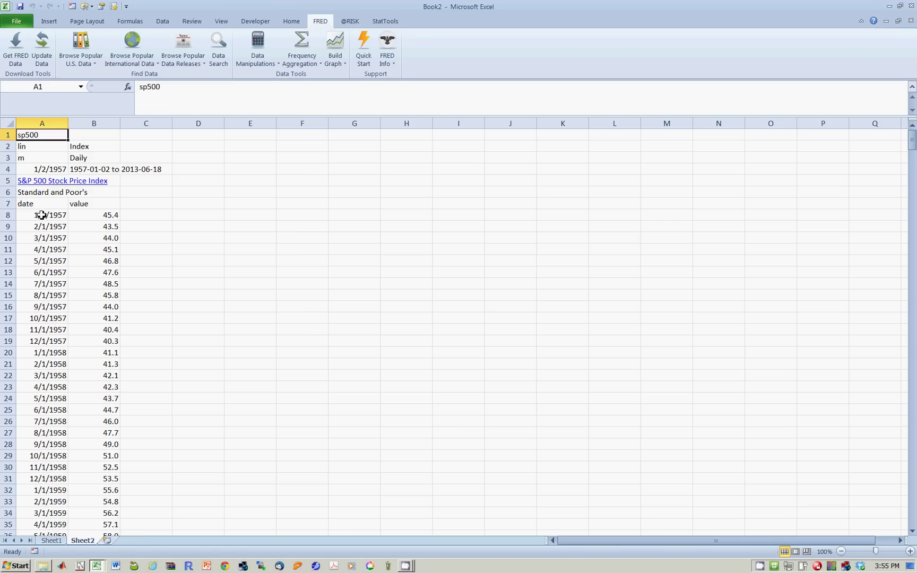
left_click(51, 540)
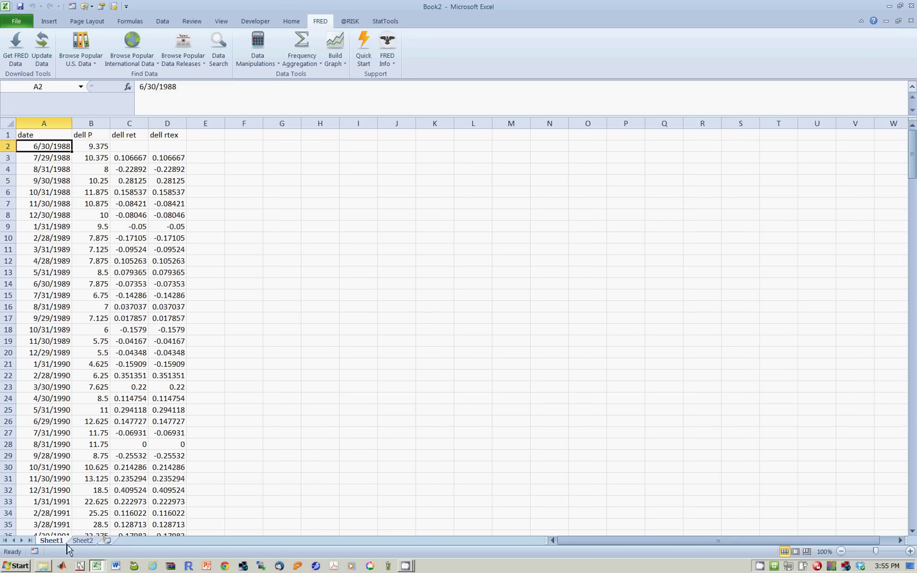
Add Sheet4 and download the monthly tb3ms T-bill rate from FRED, then return to Sheet2
left_click(83, 541)
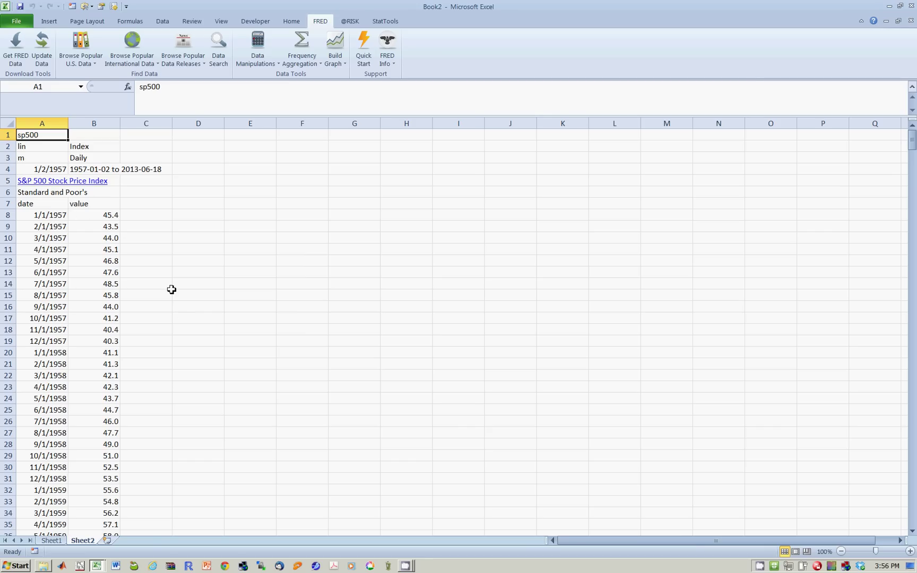
left_click(106, 541)
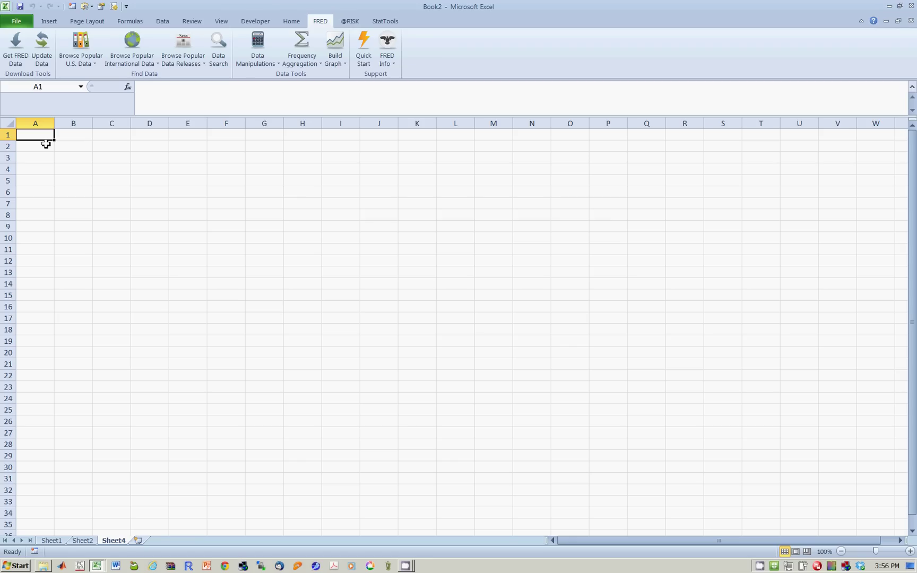
type("tb3ms")
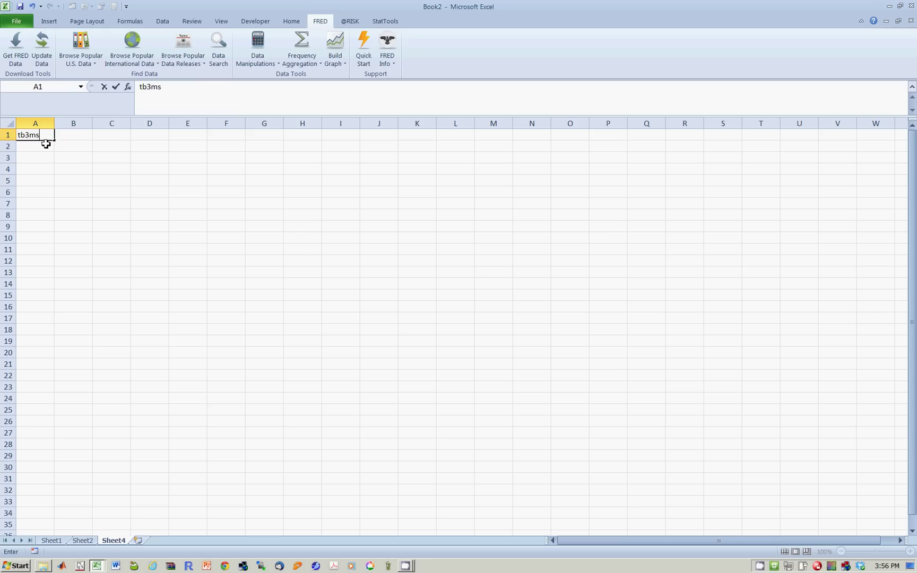
key("Return")
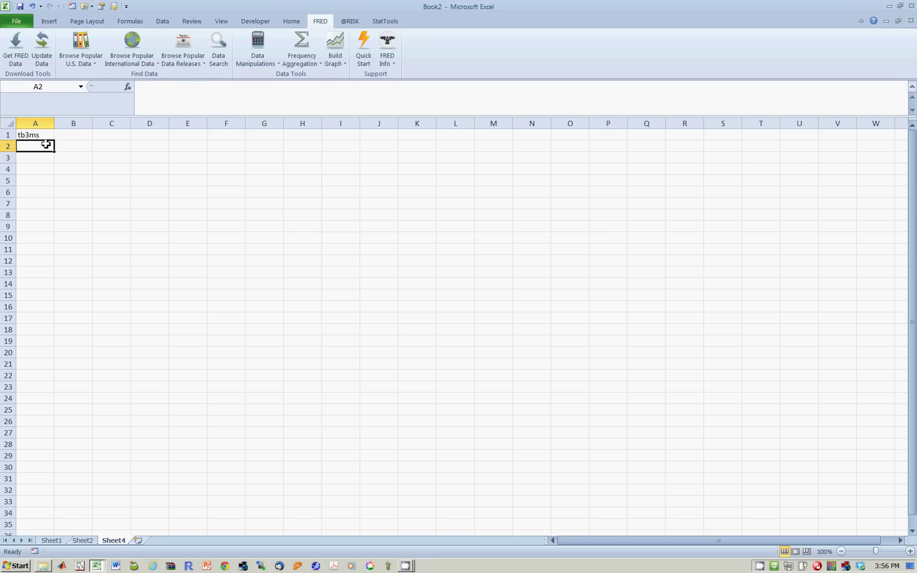
key("Return")
type("m")
key("Return")
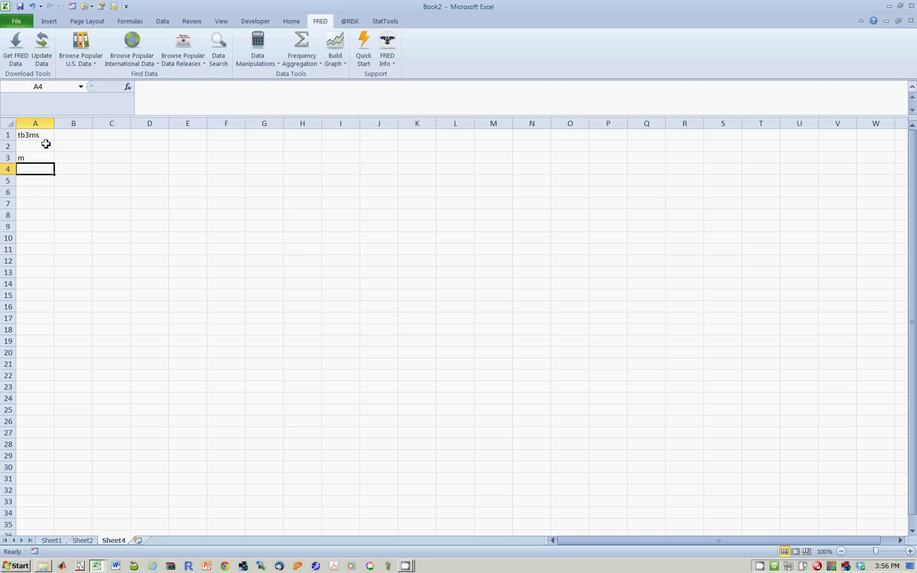
left_click(19, 57)
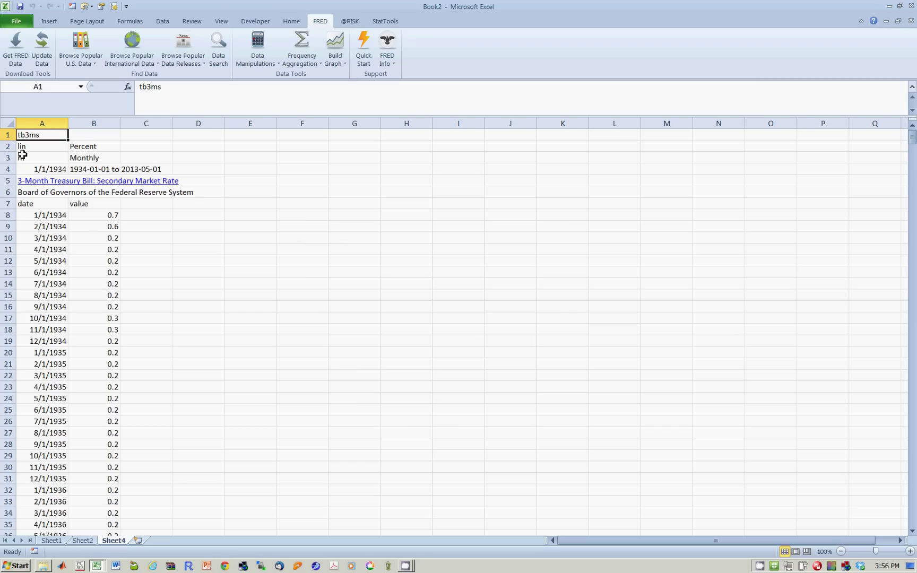
left_click(91, 540)
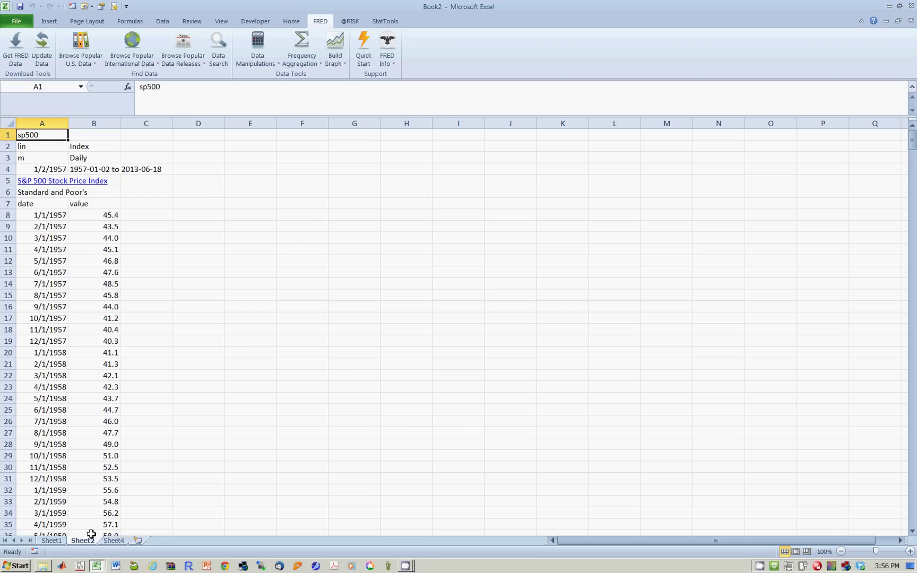
Rename the S&P value header in B7 on Sheet2 to 'SP 500'
left_click(53, 541)
left_click(118, 540)
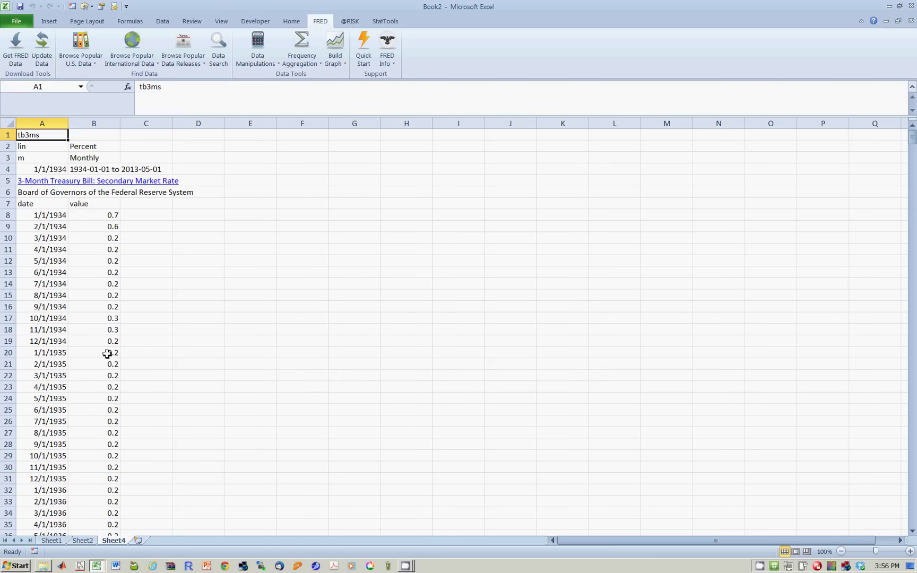
left_click(83, 540)
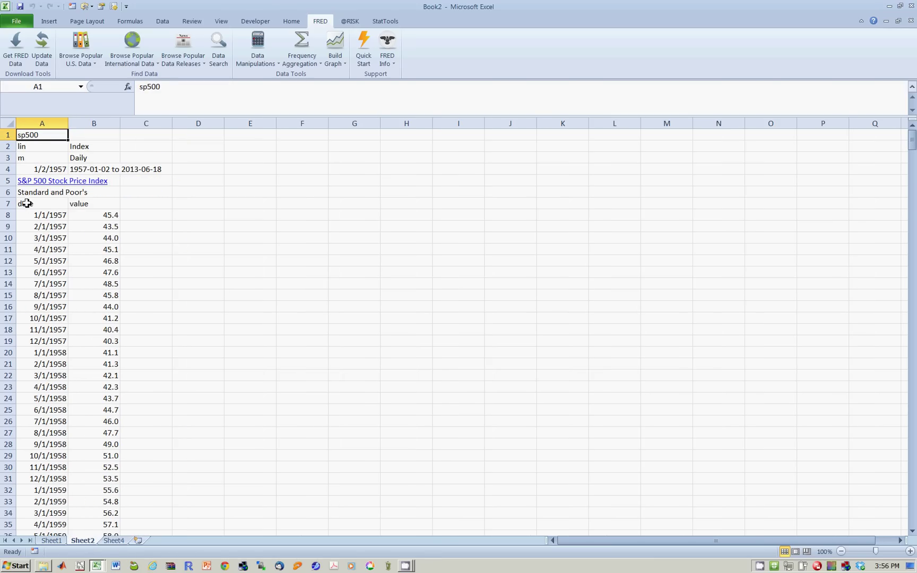
left_click(93, 203)
type("SP")
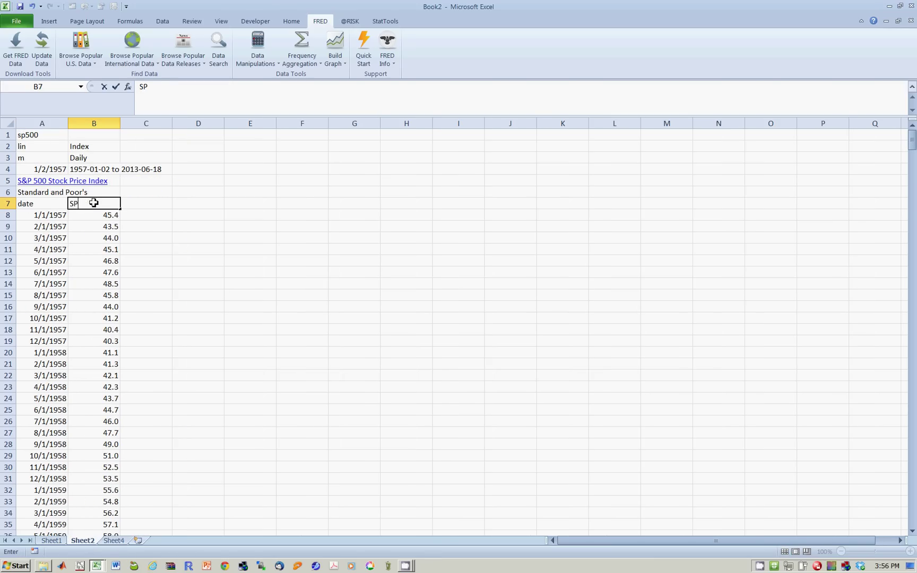
type(" 500")
key("Return")
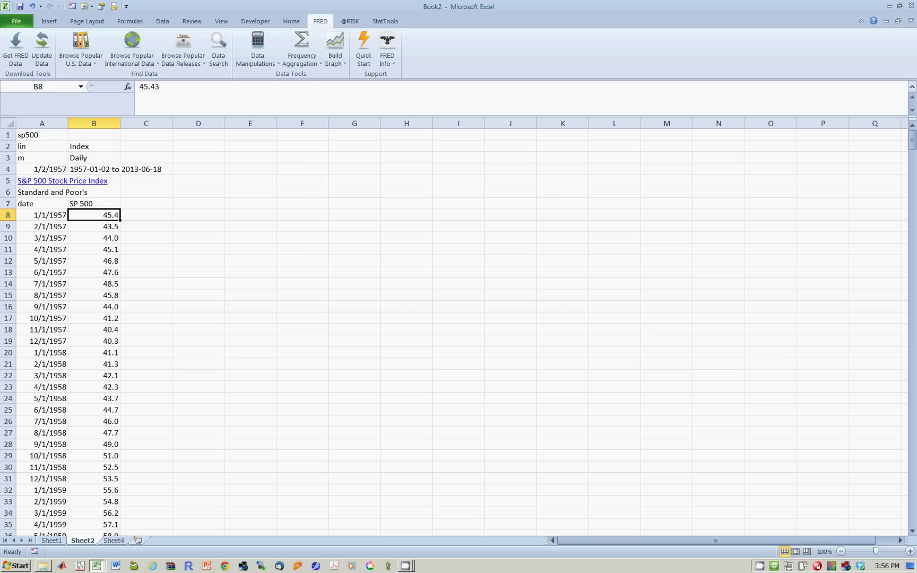
Copy the S&P date and SP 500 columns into Sheet4 starting at D7
left_click(26, 203)
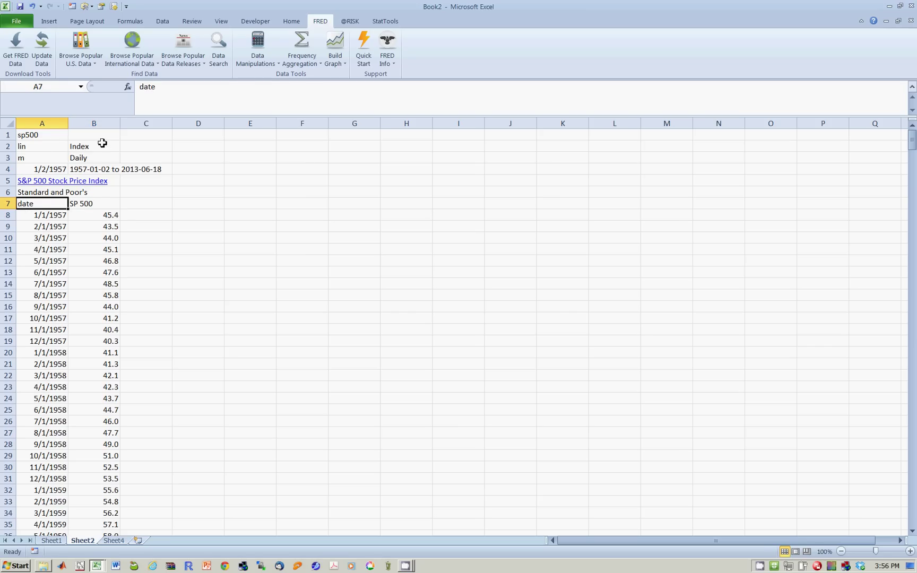
key("shift+Right")
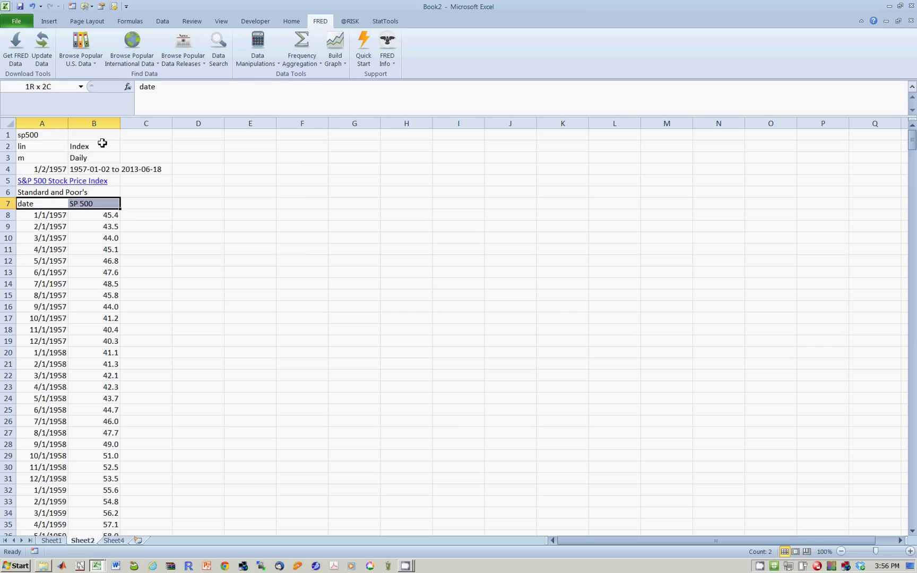
key("ctrl+shift+Down")
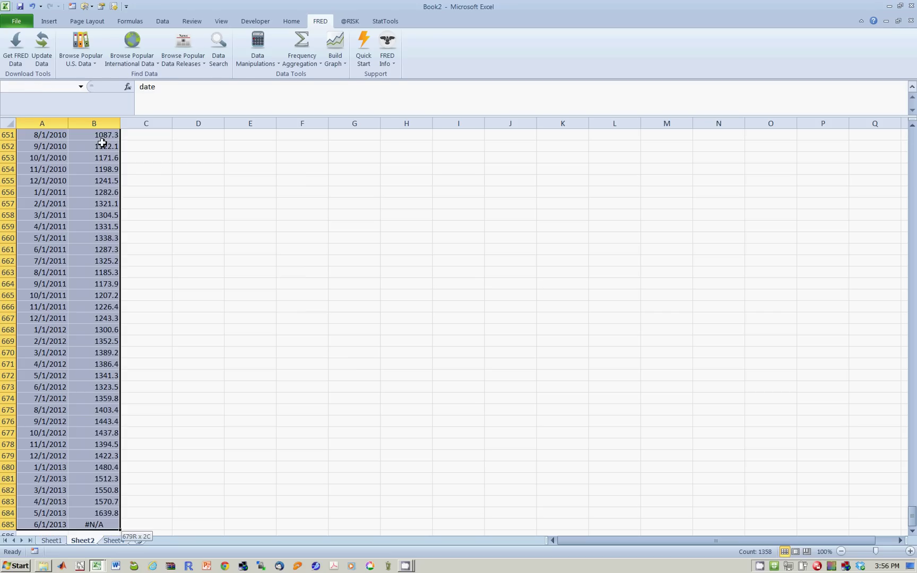
key("ctrl+c")
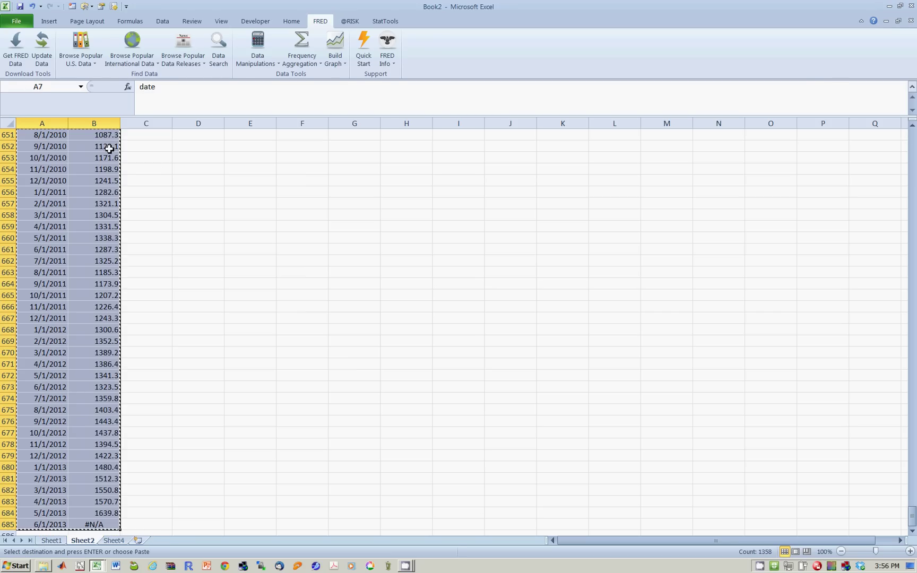
left_click(115, 540)
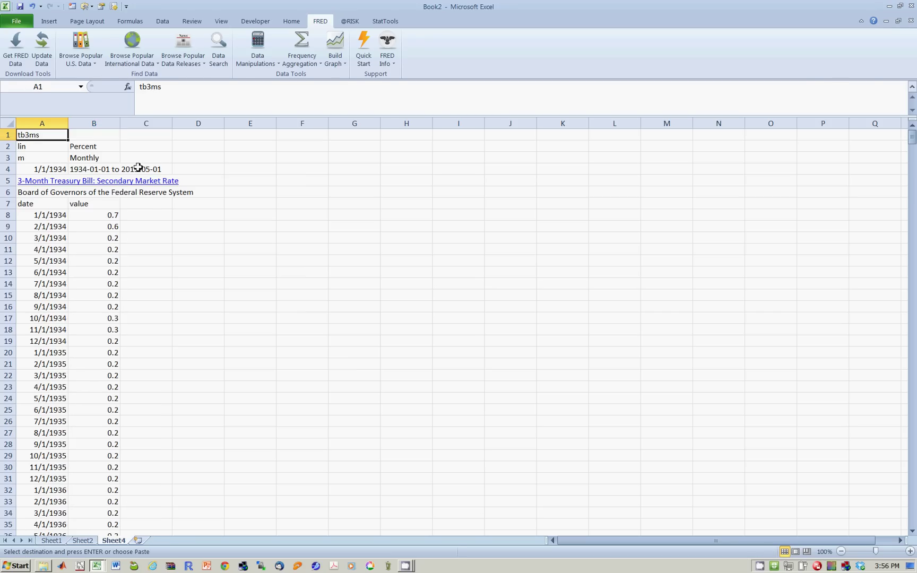
left_click(203, 206)
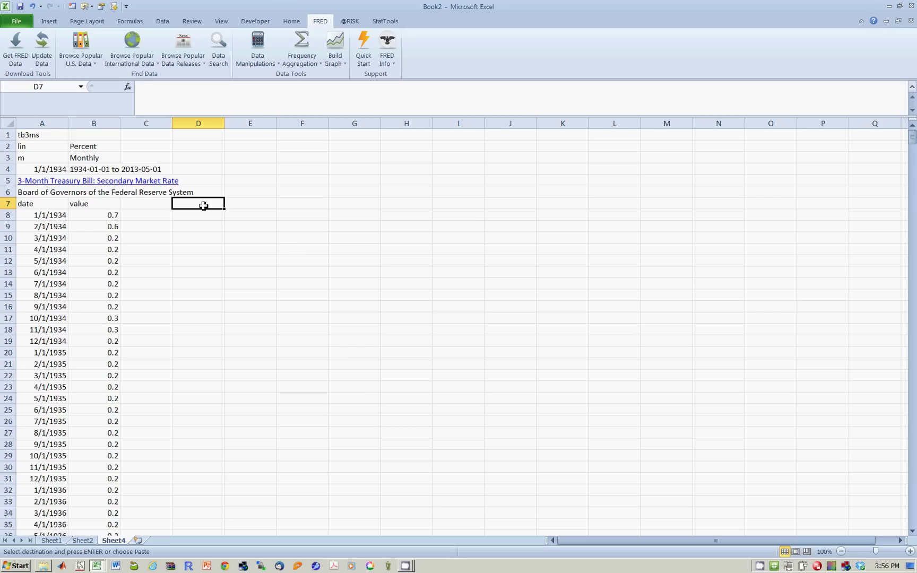
key("ctrl+v")
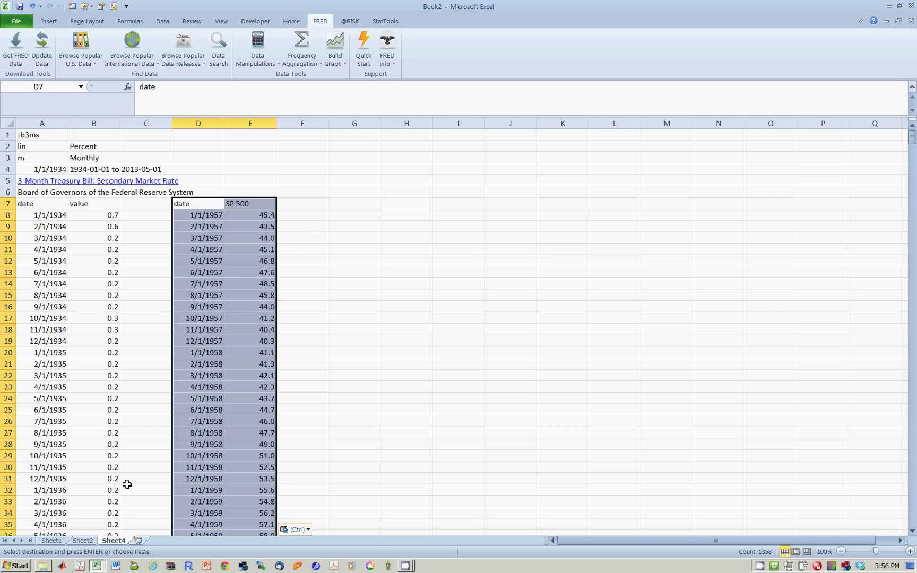
Copy the Dell date, price and return table A1:D284 into Sheet4 at G7
left_click(51, 541)
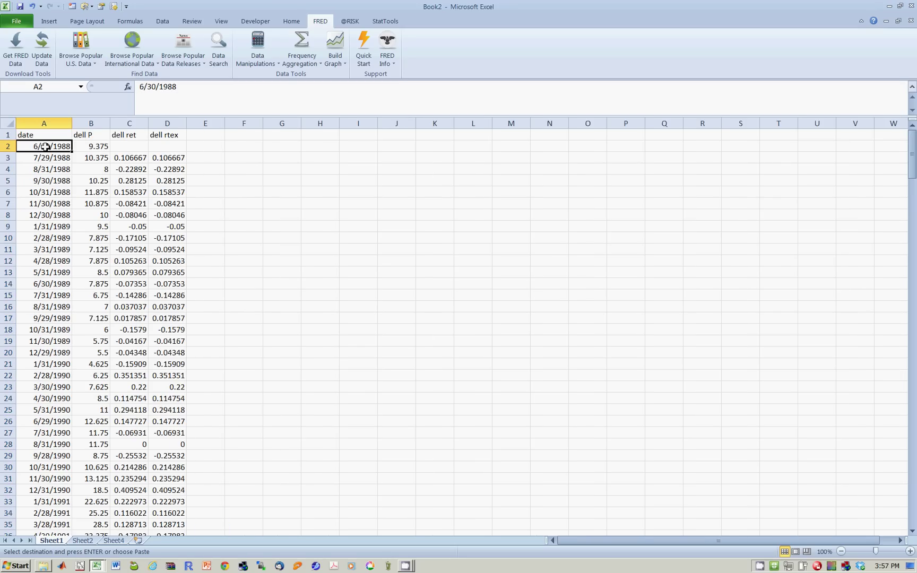
key("Up")
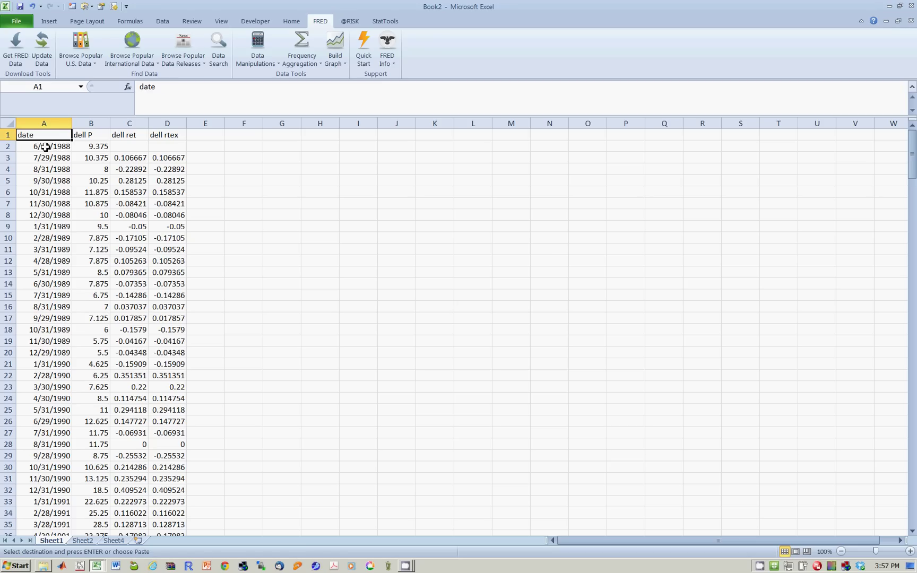
key("ctrl+shift+Right")
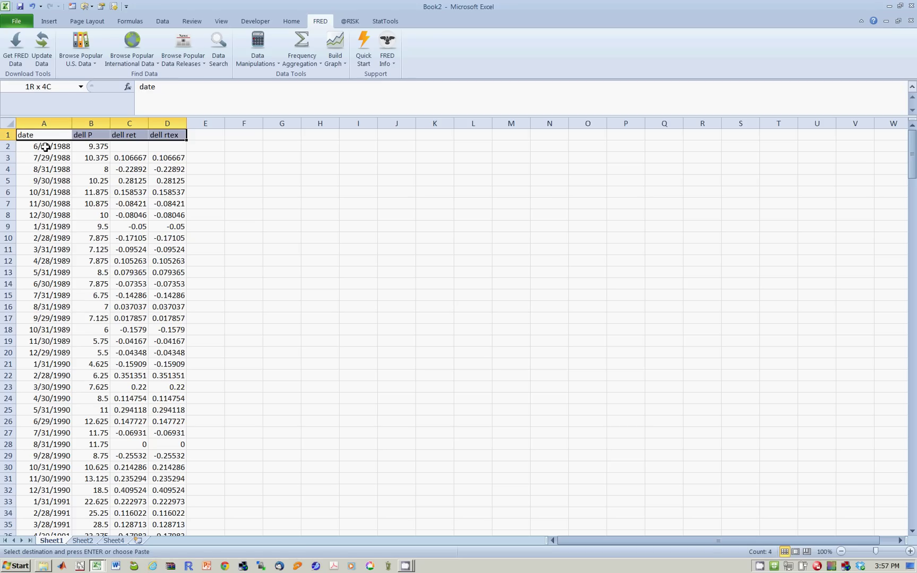
key("ctrl+shift+Down")
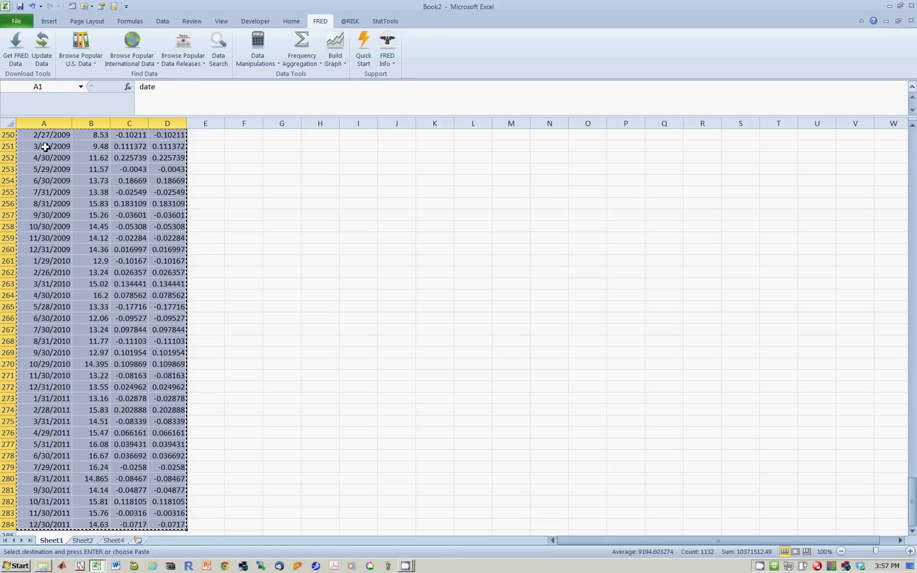
key("ctrl+c")
left_click(117, 541)
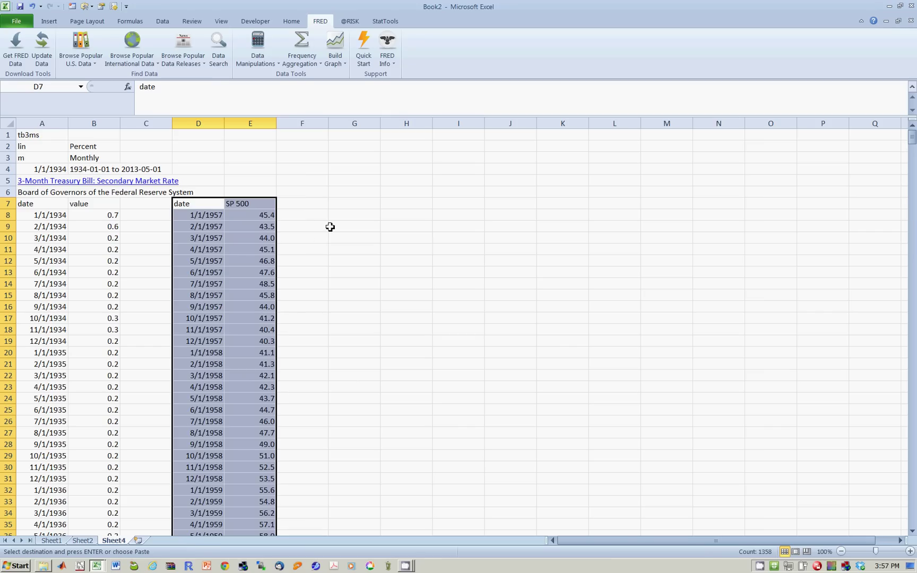
left_click(337, 205)
key("ctrl+v")
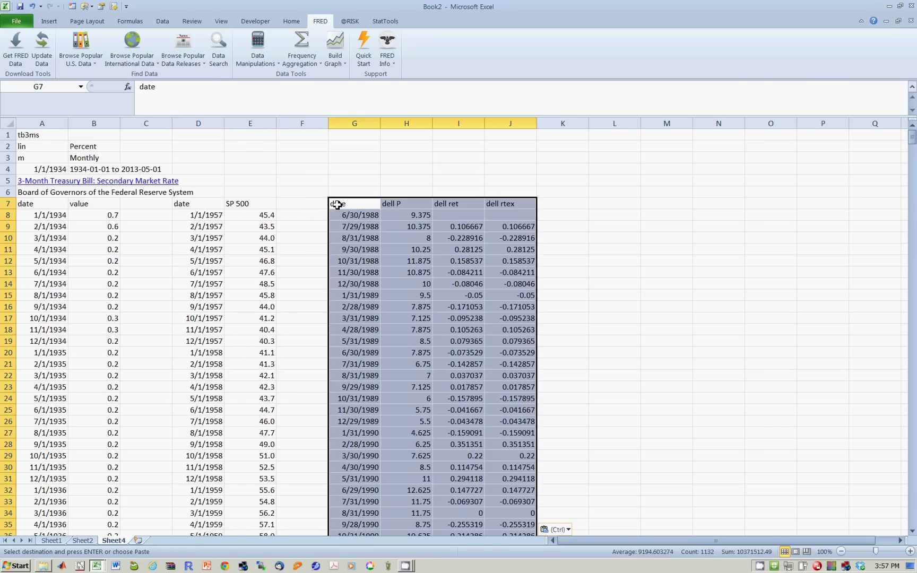
left_click(618, 215)
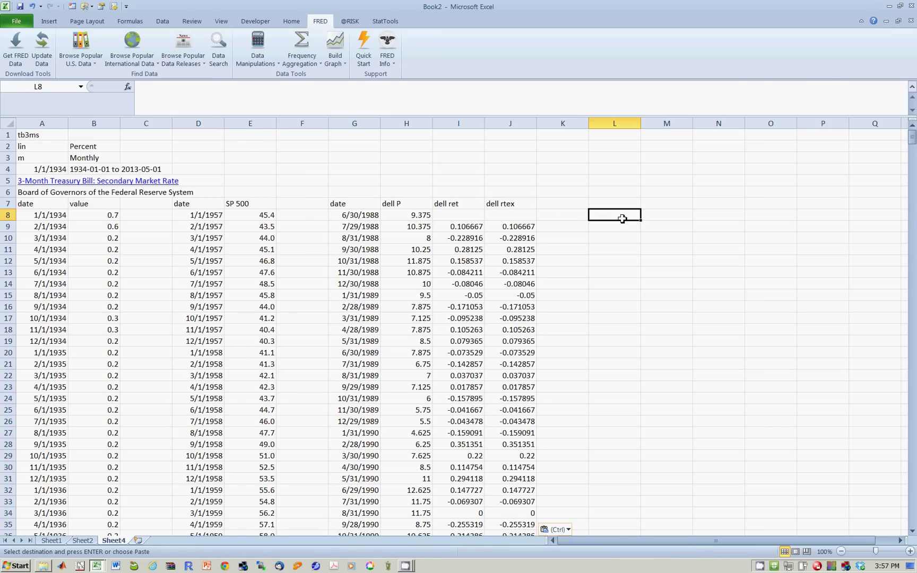
Insert two blank columns at column C after the T-bill values
left_click(141, 123)
right_click(141, 123)
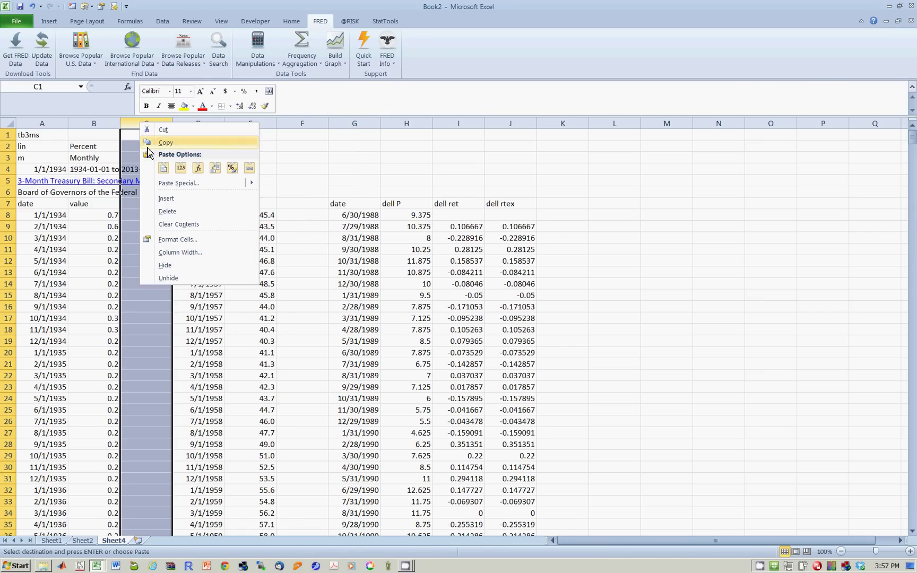
left_click(166, 198)
key("F4")
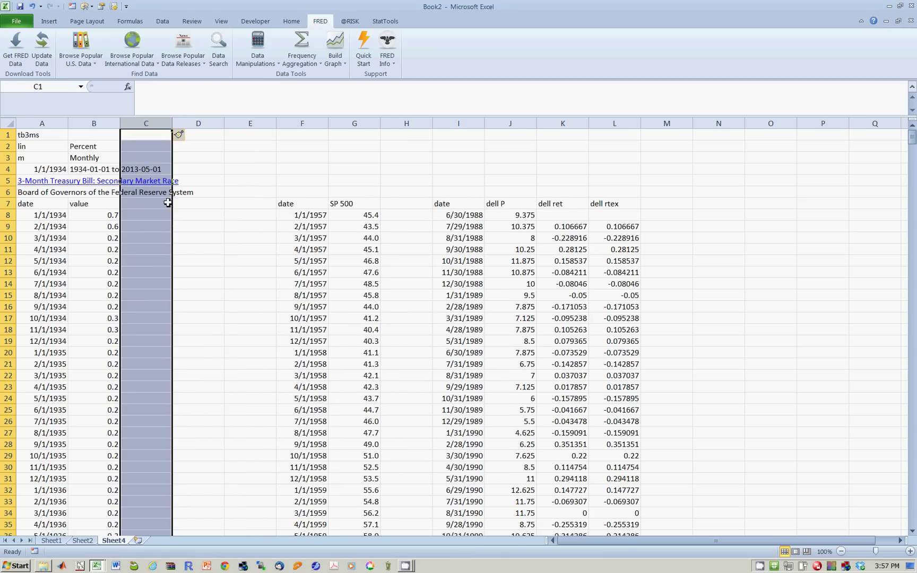
Rename the T-bill value header in B7 to 'TB3MS'
left_click(147, 207)
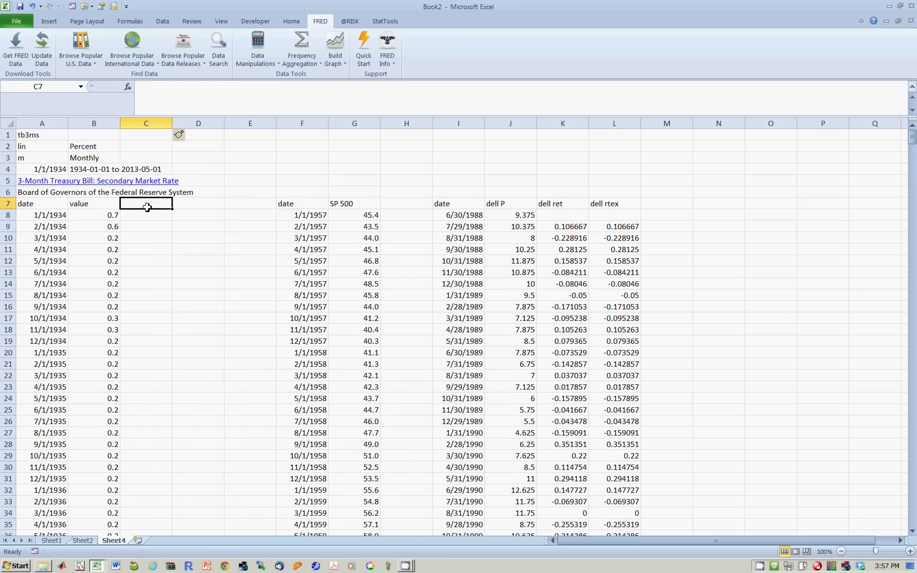
left_click(104, 204)
left_click(27, 205)
key("Right")
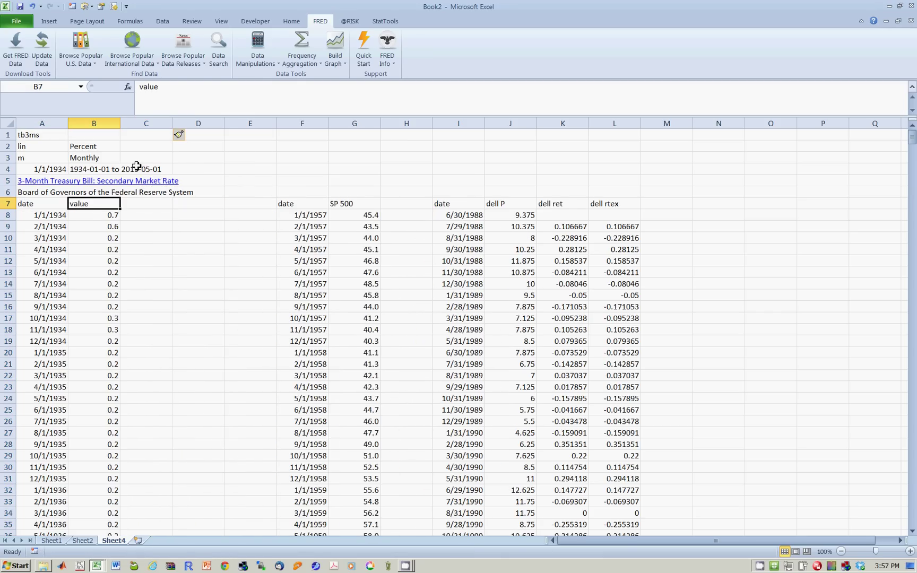
type("T")
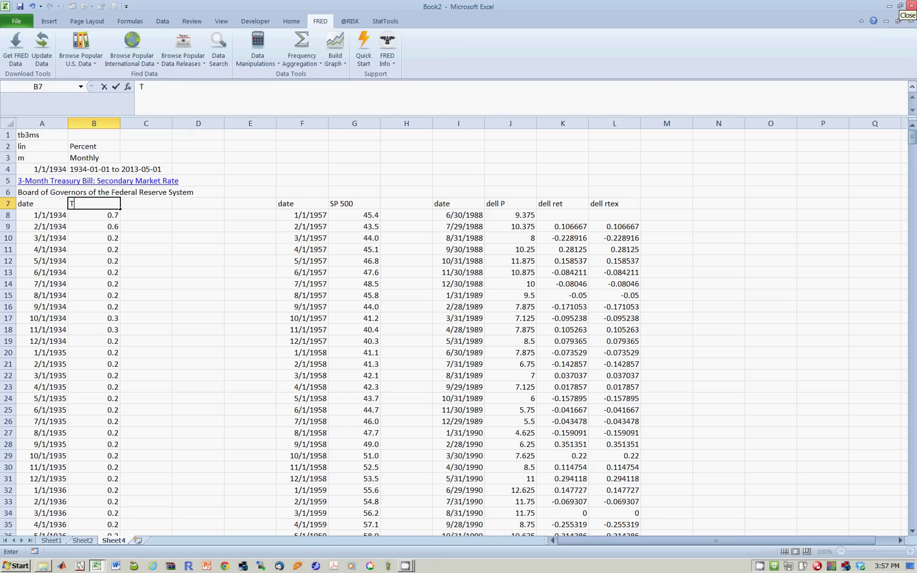
type("B3MS")
key("Return")
type("\\")
key("Escape")
key("Up")
Add the headers 'SP 500' in C7 and 'Dell P' in D7
key("Right")
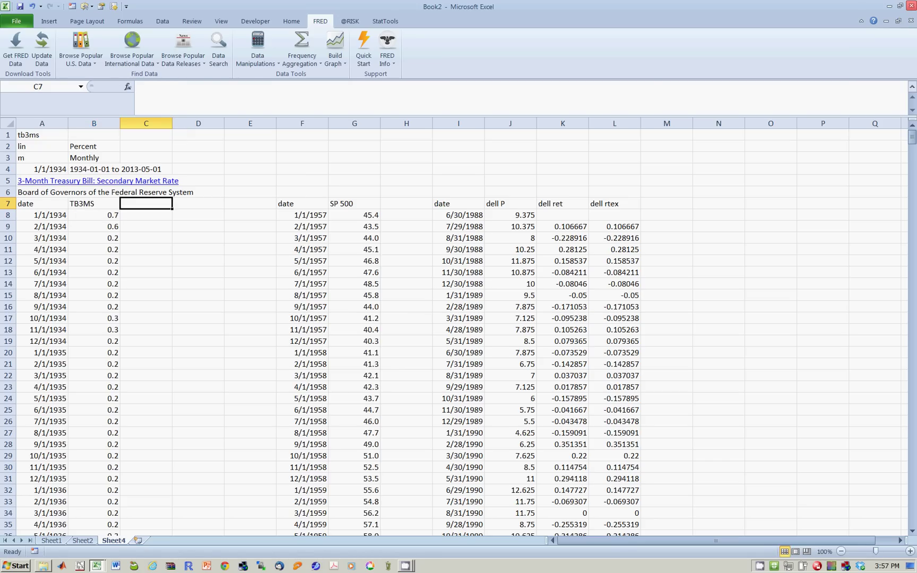
type("SP 500")
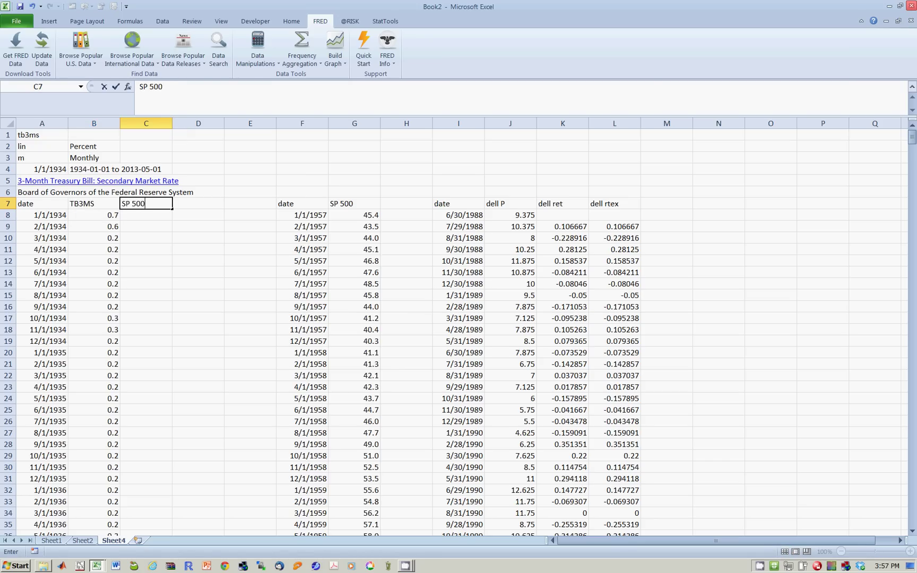
key("Return")
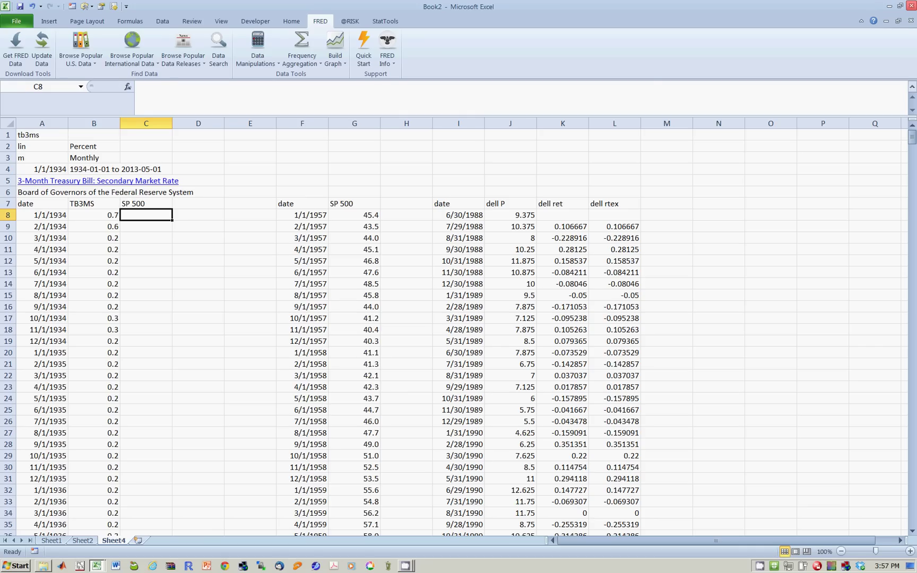
key("Up")
key("Right")
type("Del")
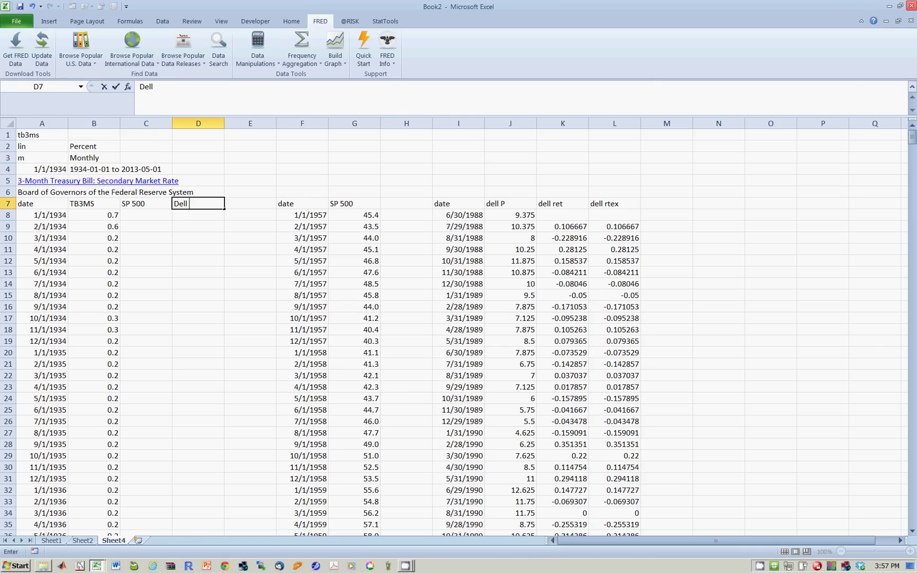
type("l P")
key("Return")
key("Left")
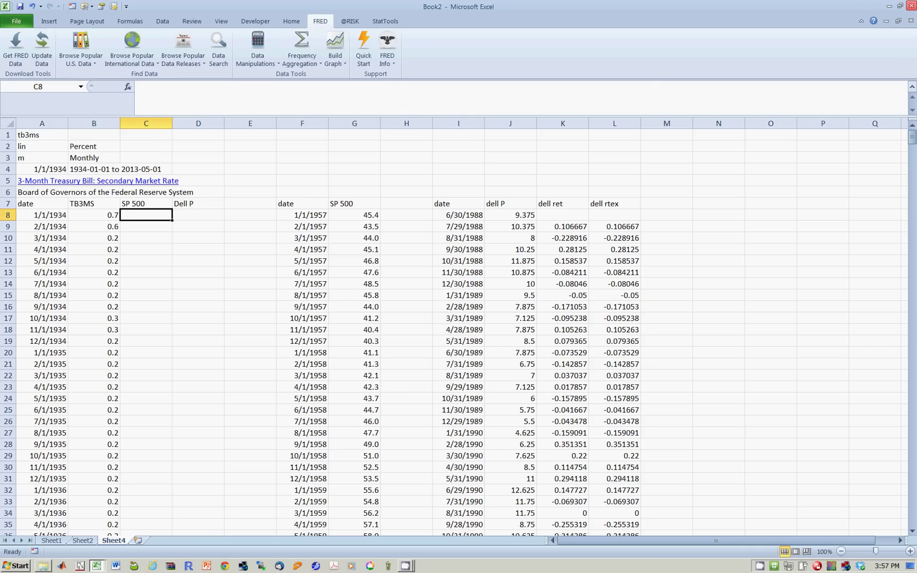
Enter =VLOOKUP(A8,$F$8:$G$685,2,FALSE) in C8 to fetch the SP 500 value for A8's date
type("=vloo")
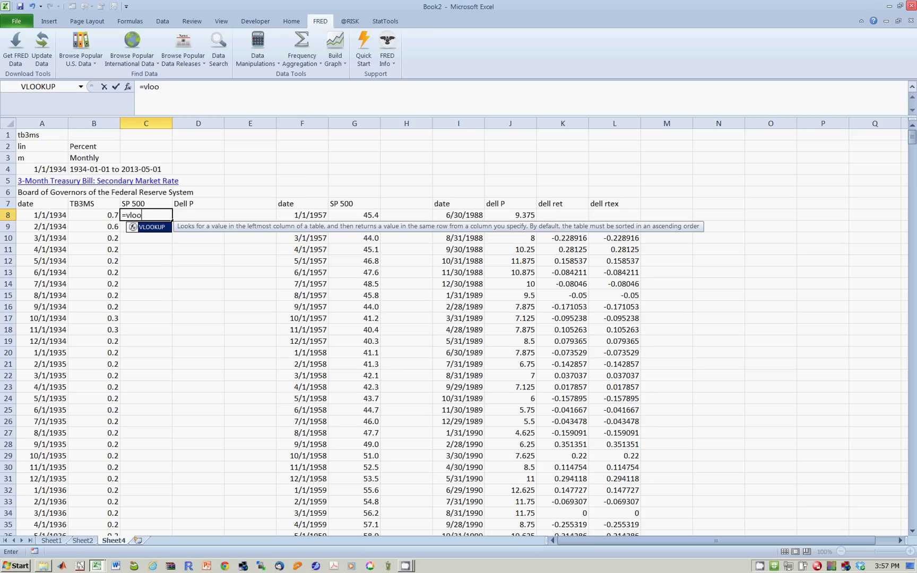
type("kup(")
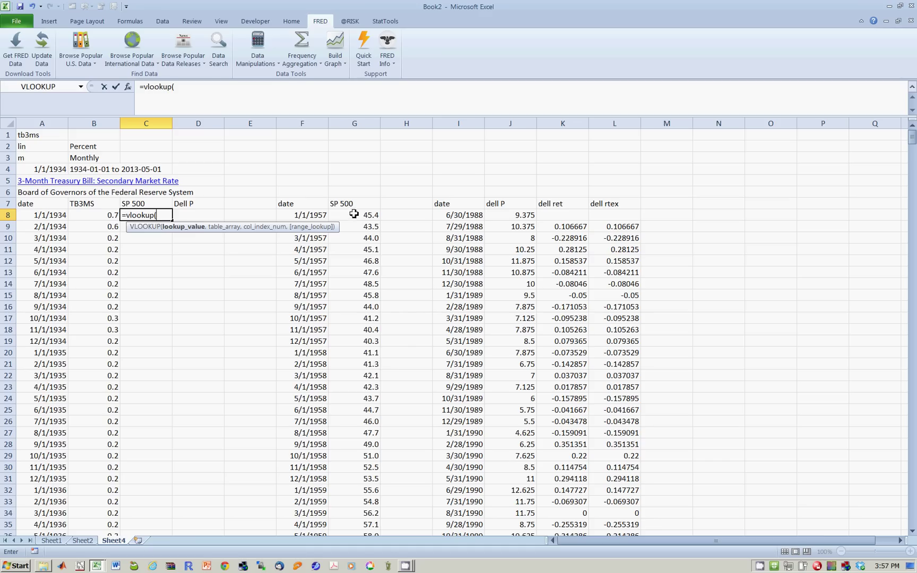
left_click(53, 217)
type(",")
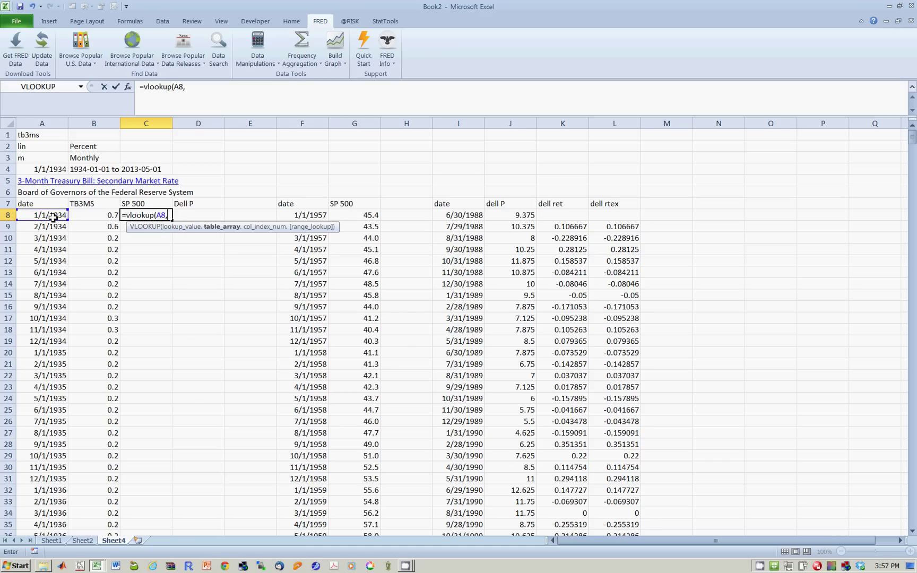
left_click(296, 217)
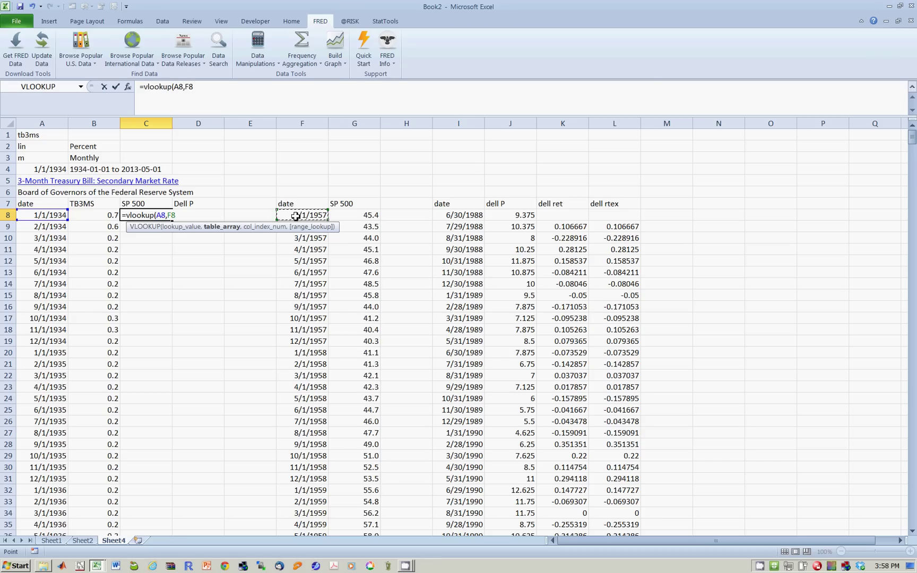
left_click_drag(296, 217, 341, 218)
key("ctrl+shift+Down")
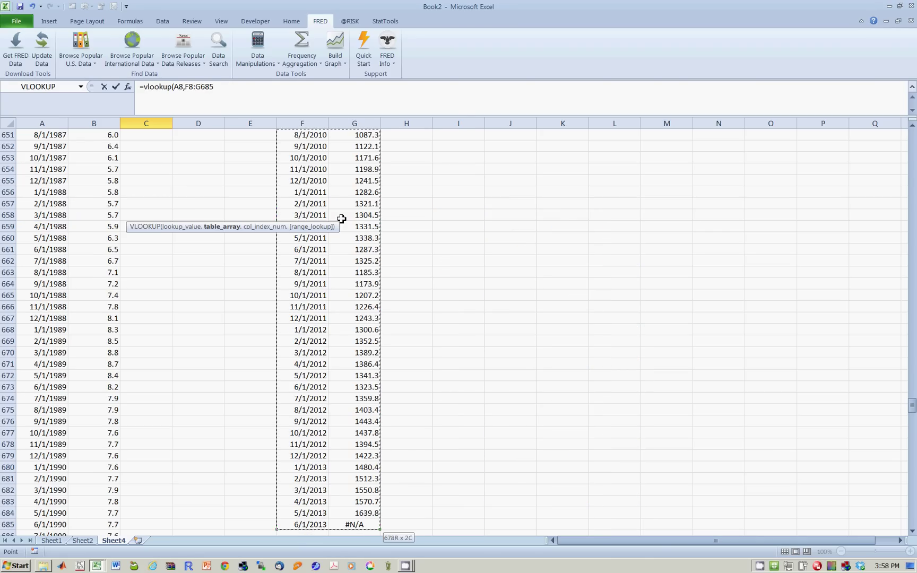
key("F4")
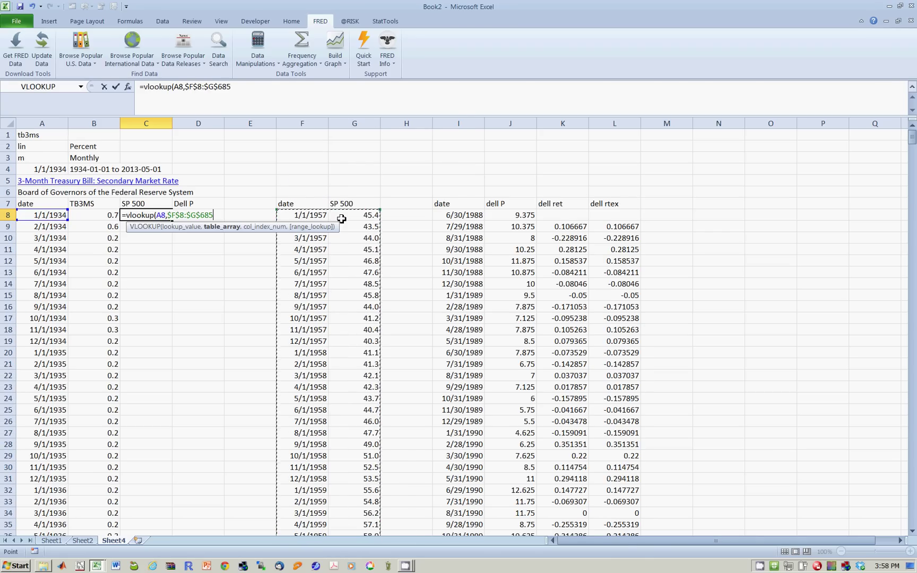
type(",2")
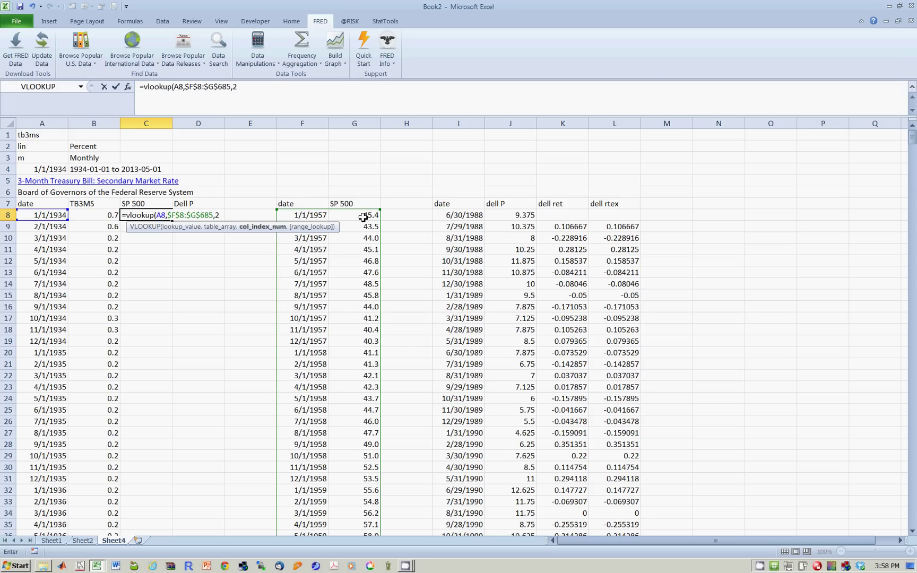
type(",f")
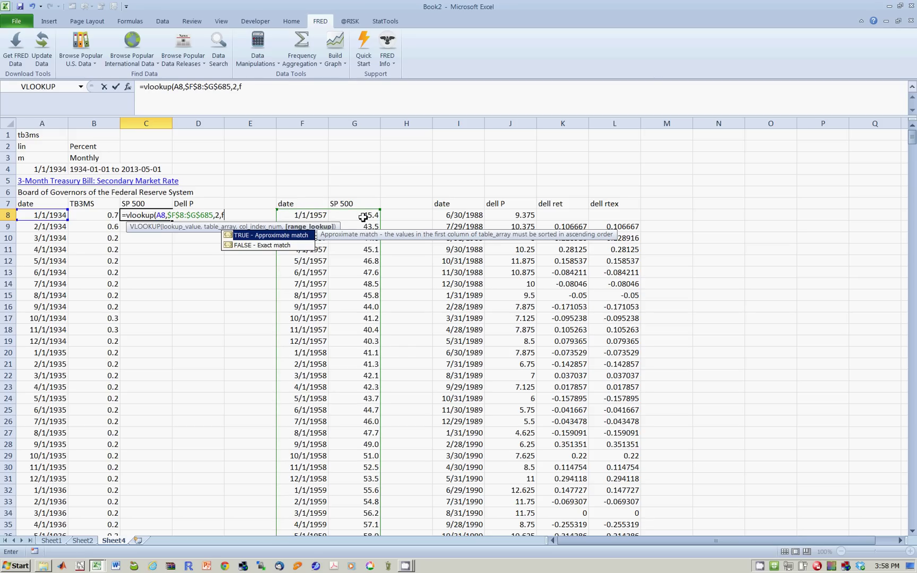
type("akls")
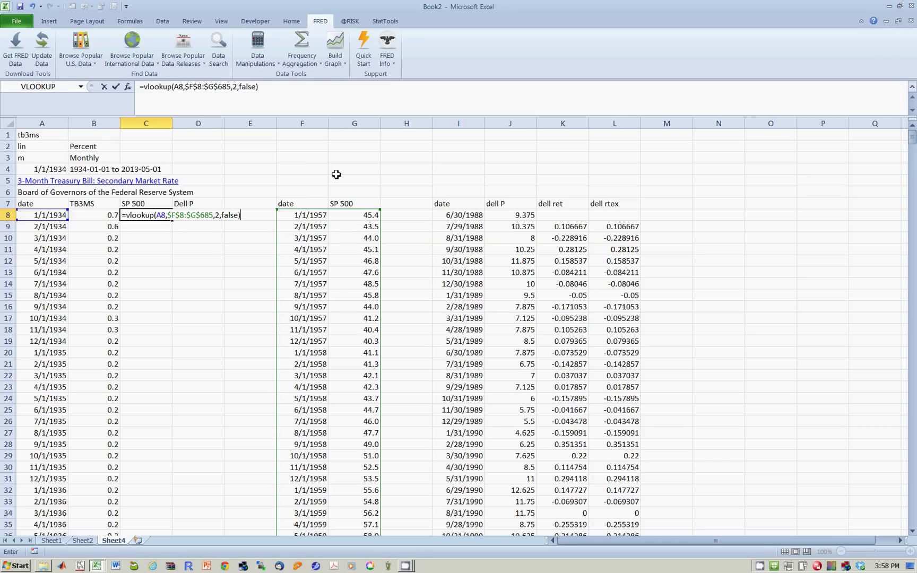
key("Return")
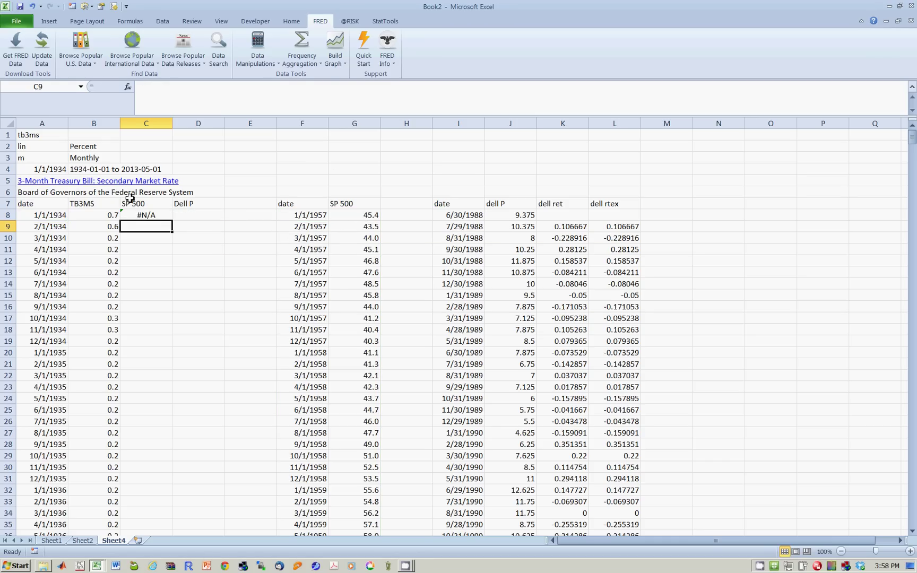
left_click(144, 215)
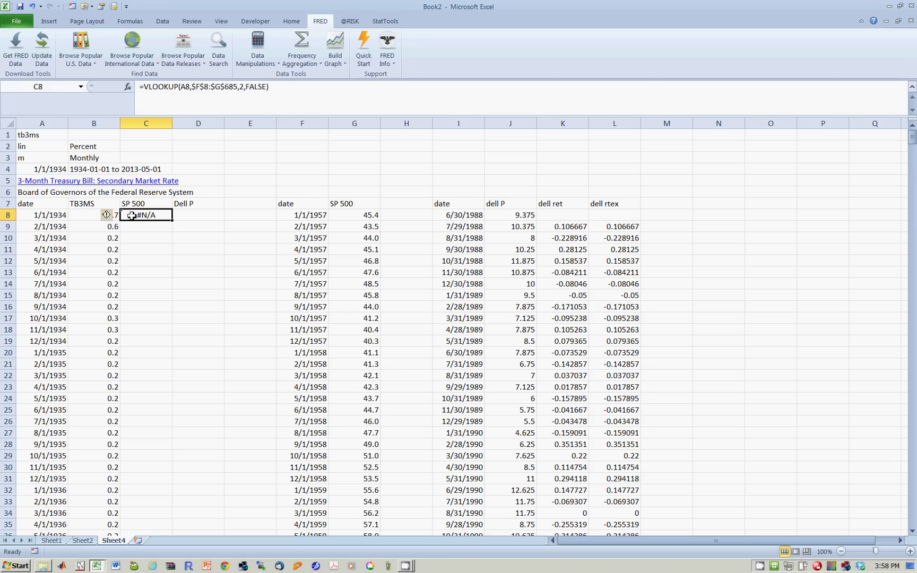
Fill the SP 500 lookup down column C and confirm values start at row 284 (1/1/1957)
double_click(174, 222)
left_click(150, 284)
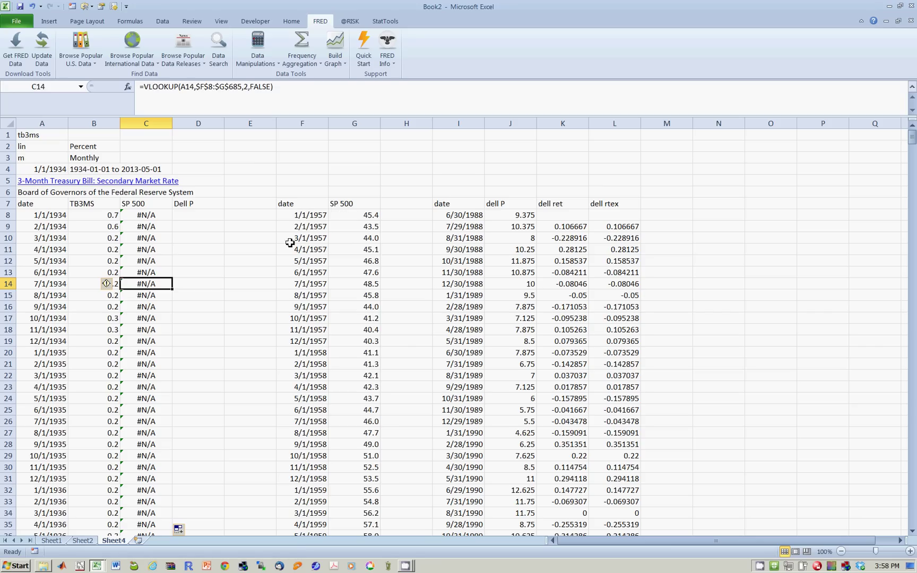
scroll(147, 284, "down", 20)
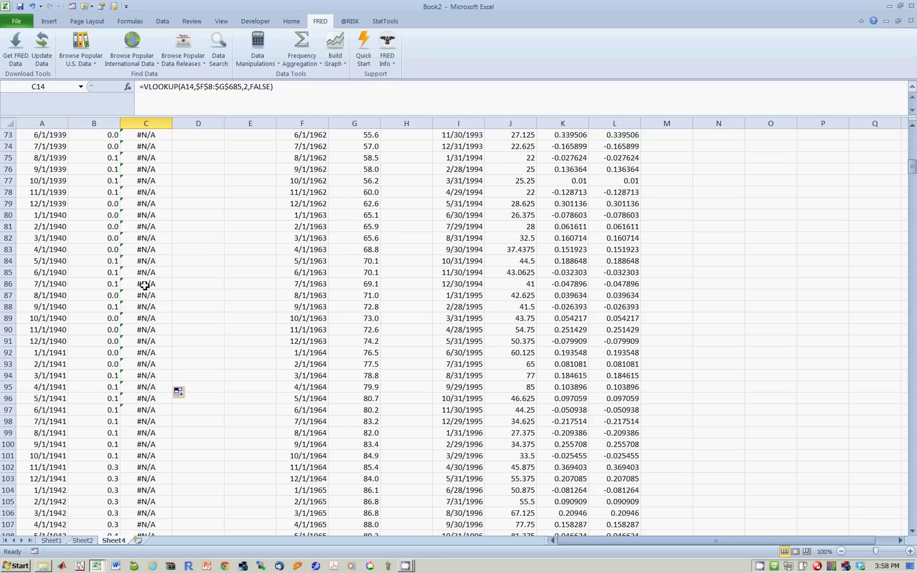
scroll(145, 286, "down", 20)
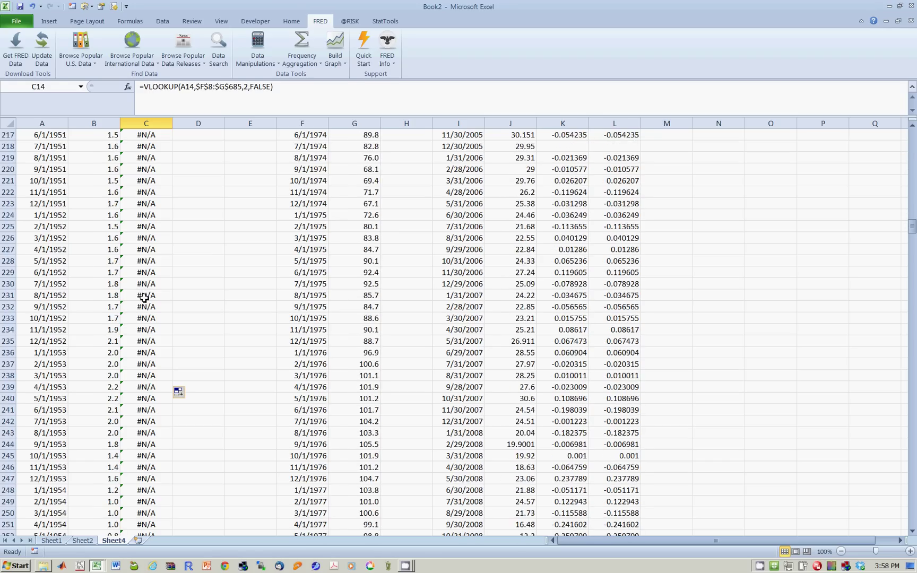
scroll(151, 311, "down", 8)
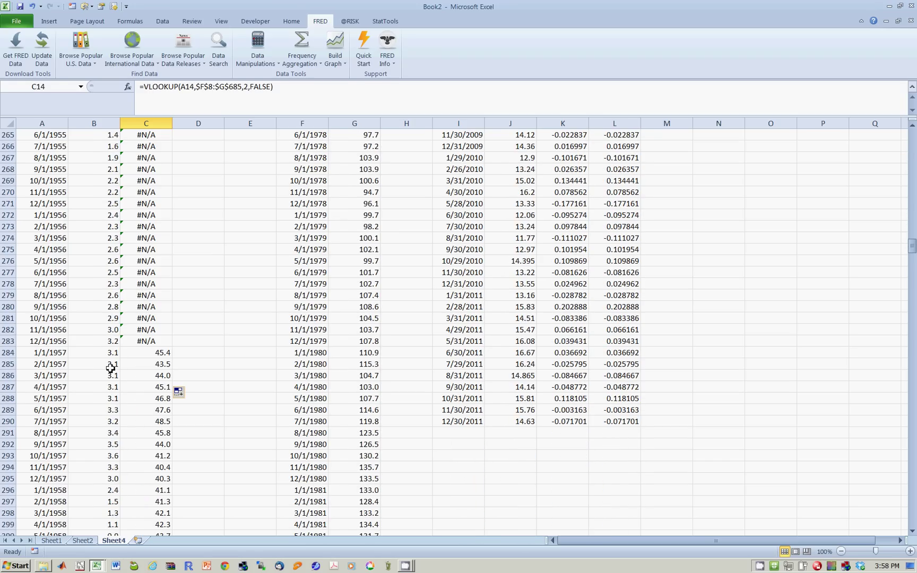
left_click(150, 356)
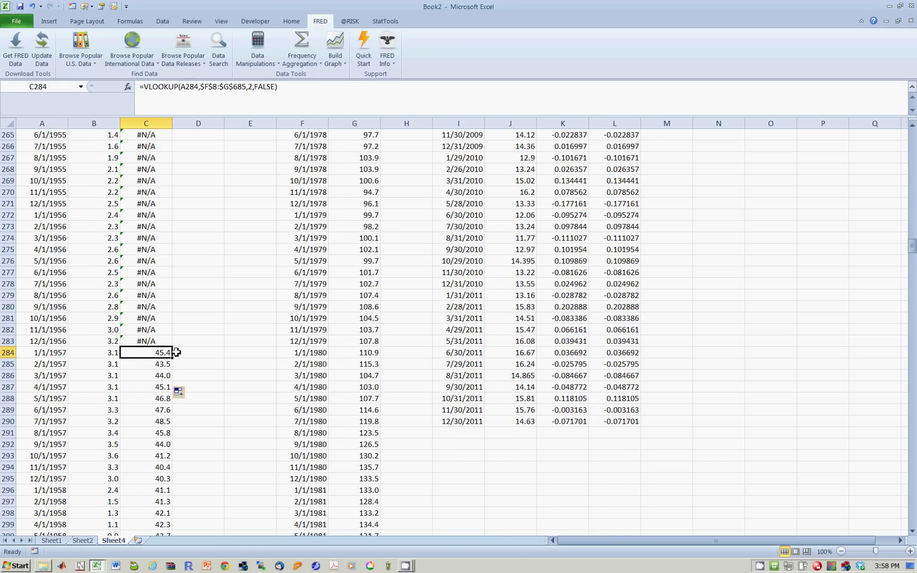
left_click(184, 350)
Go back to the top and begin a new formula in D8
scroll(225, 242, "up", 20)
scroll(169, 243, "up", 20)
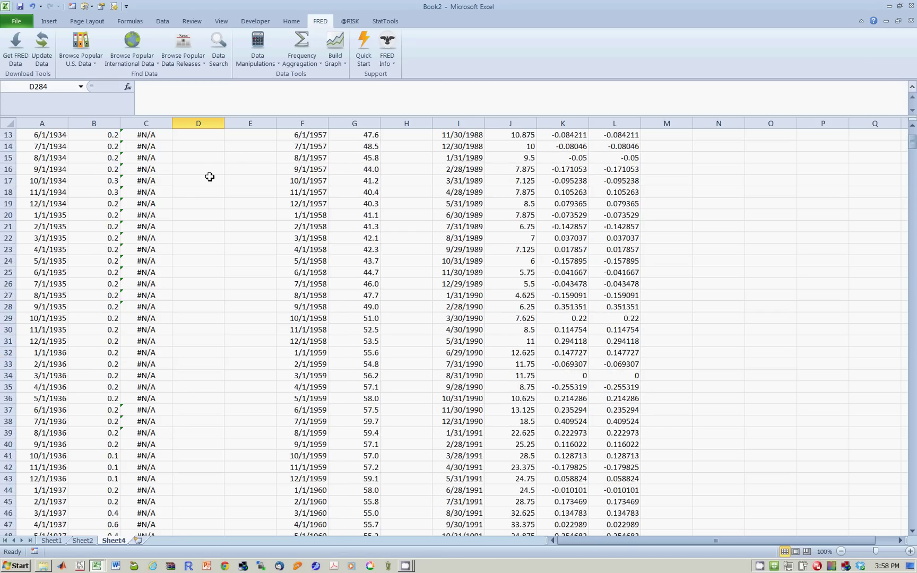
left_click(206, 220)
Enter =VLOOKUP(A8,$I$8:$L$290,2,FALSE) in D8 for the Dell price
type("=")
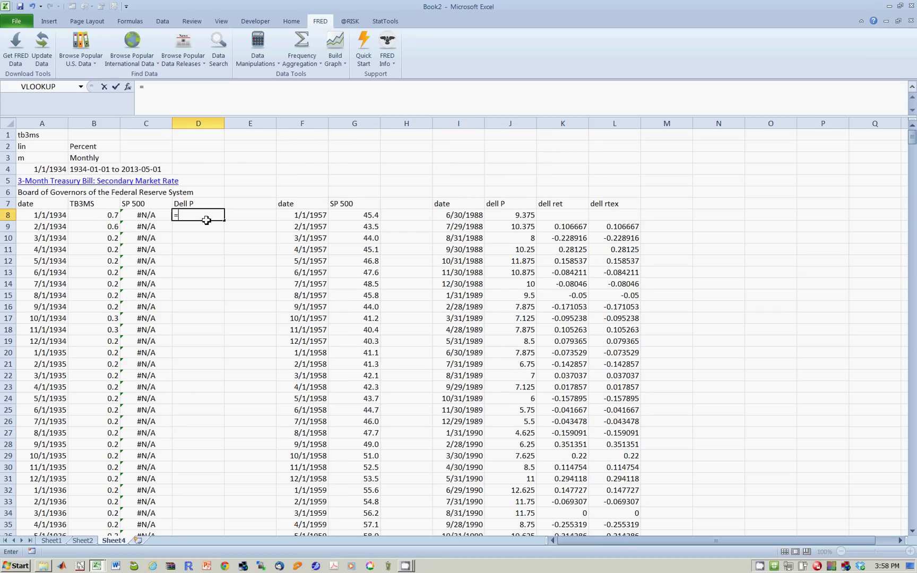
type("vlooku")
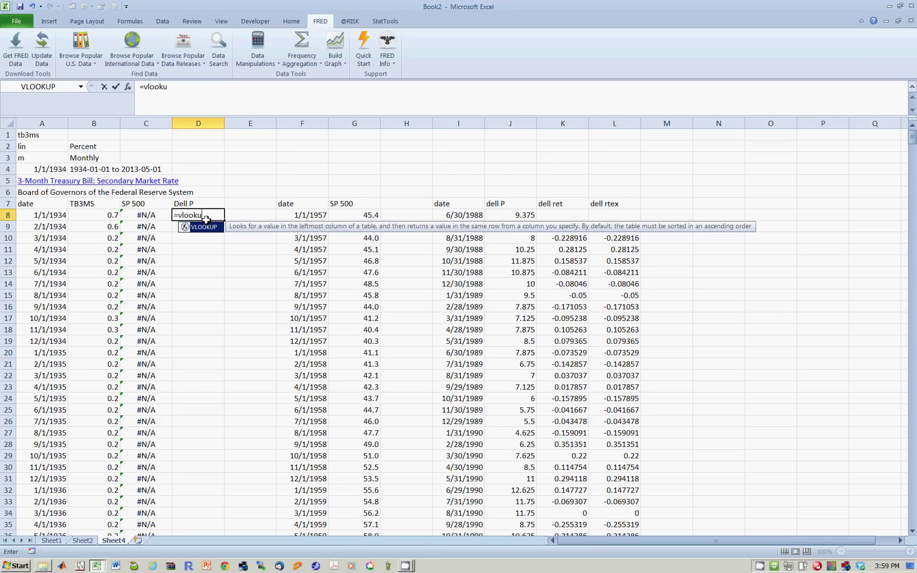
type("po")
key("BackSpace")
key("Tab")
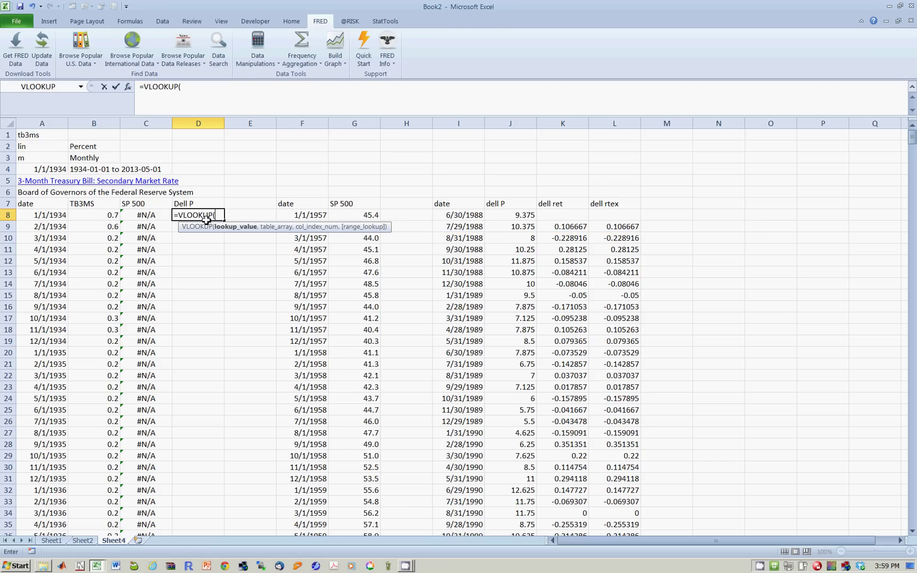
left_click(40, 213)
type(",")
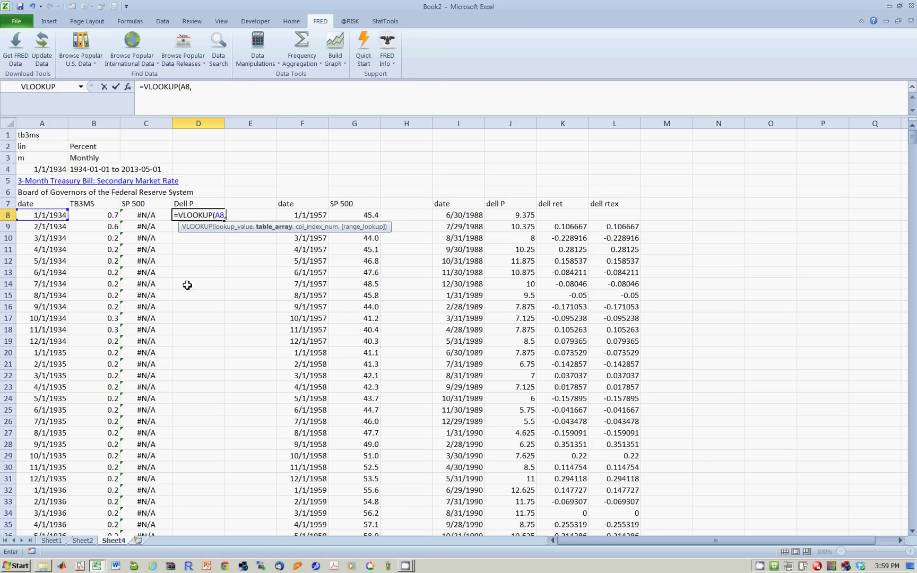
left_click(446, 217)
left_click_drag(447, 216, 596, 215)
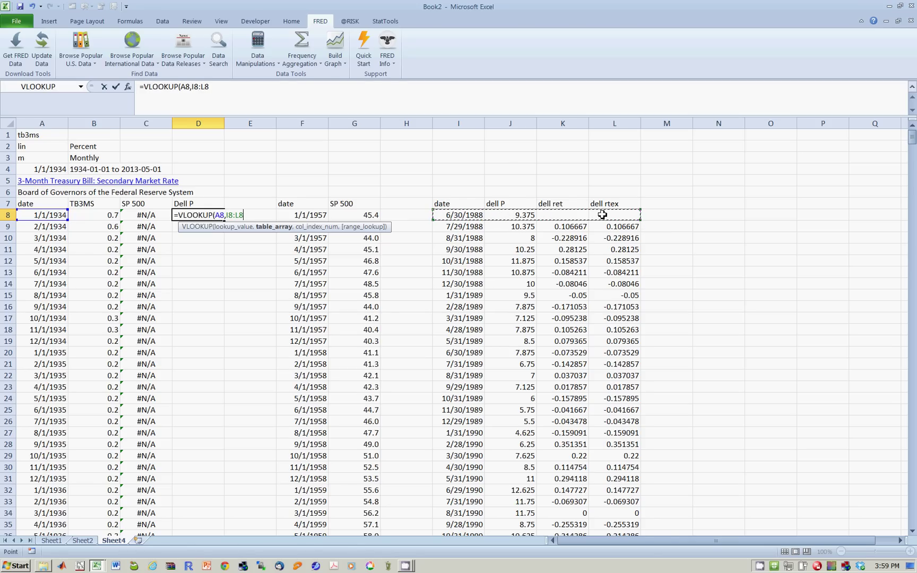
key("ctrl+shift+Down")
key("F4")
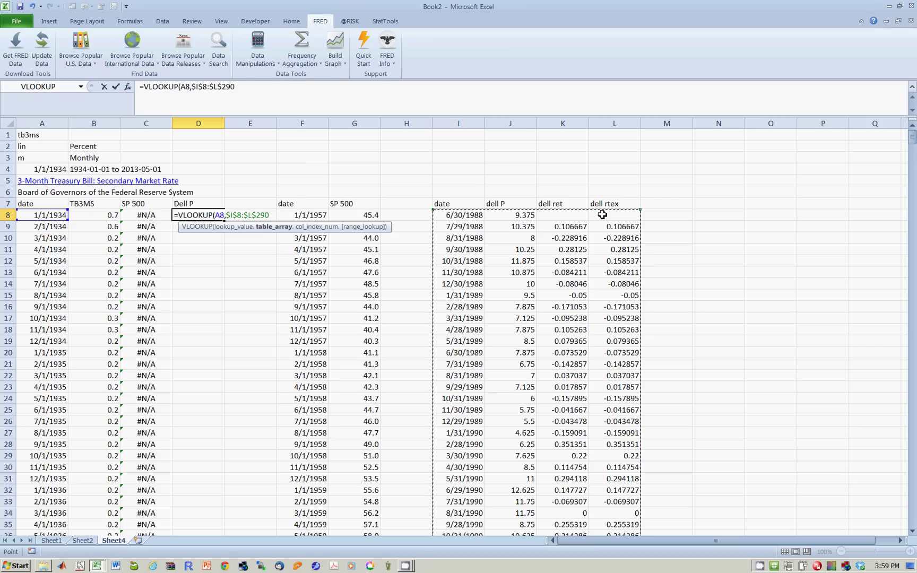
type(",")
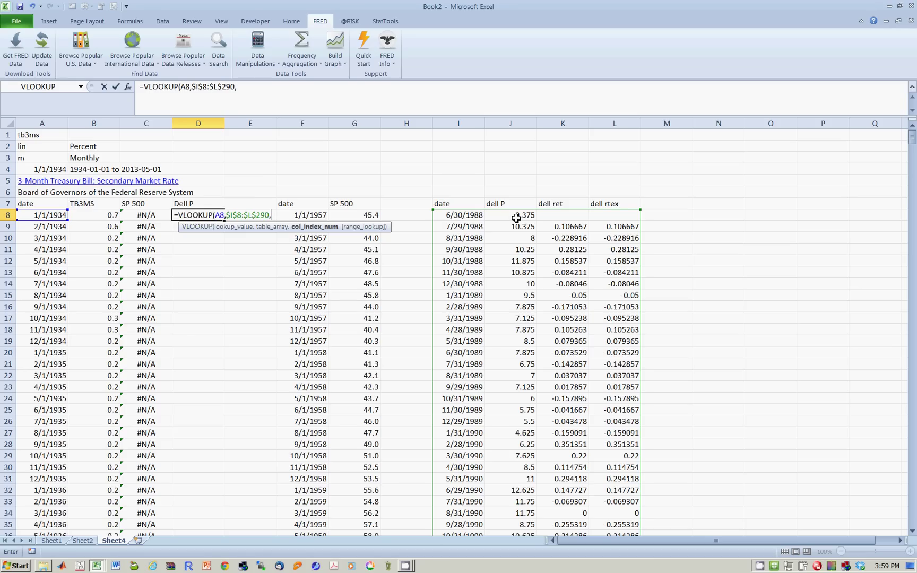
type("2,")
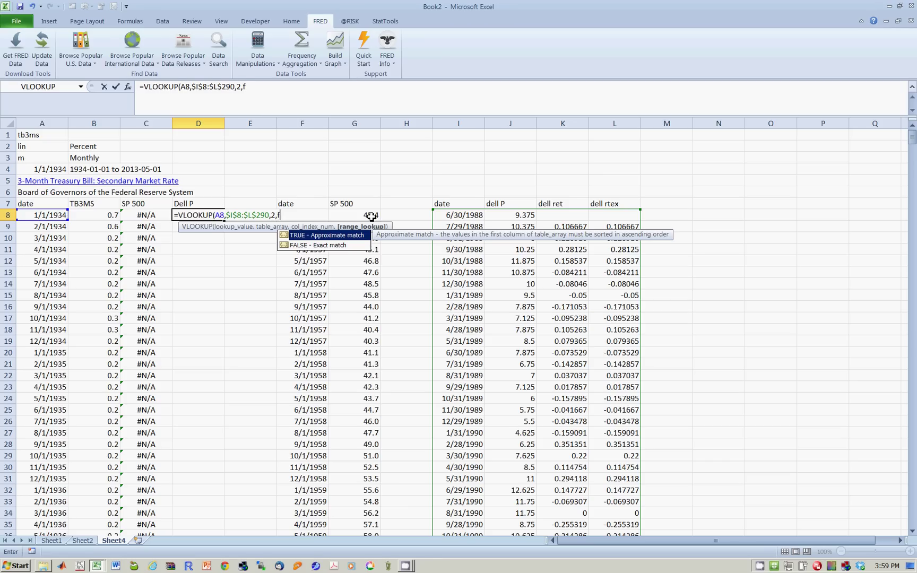
type("false)")
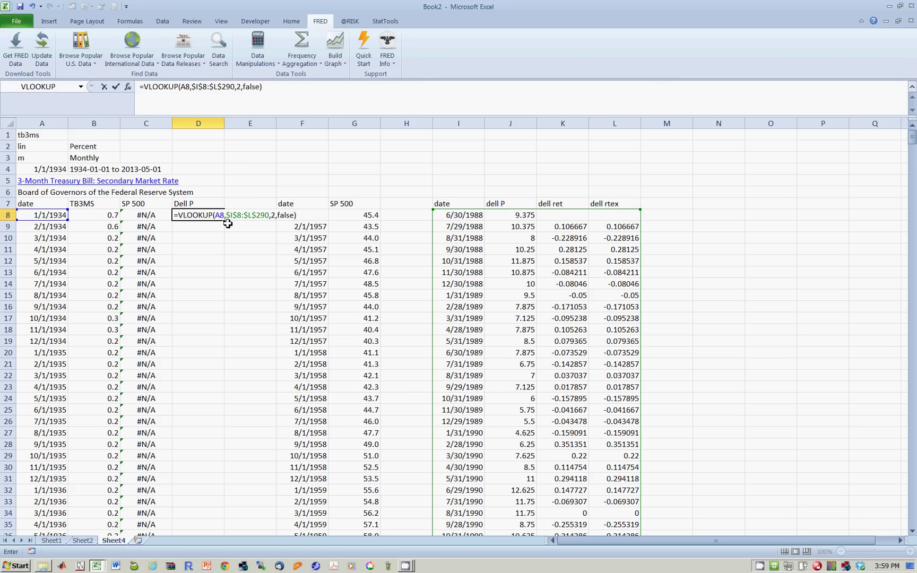
key("Return")
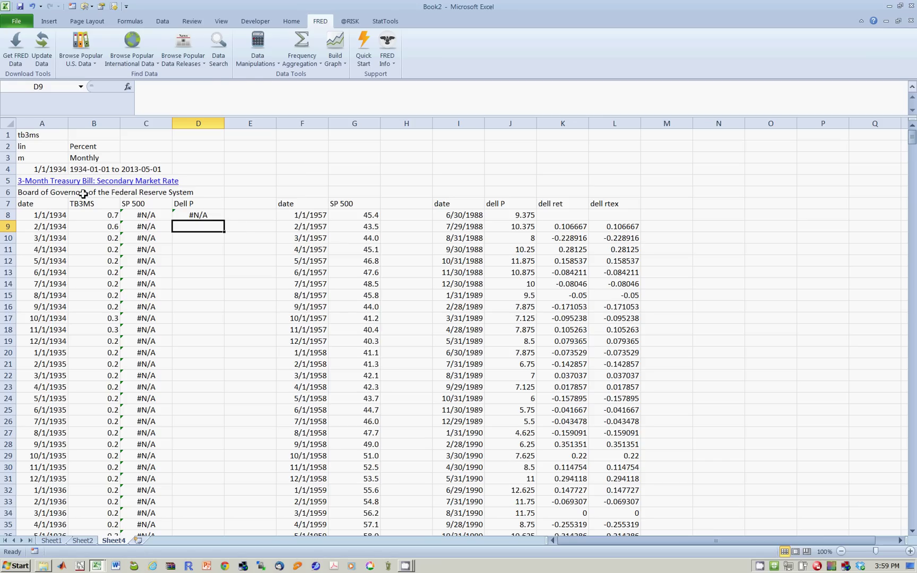
Fill the Dell P formula down column D and check the results, all #N/A
left_click(174, 215)
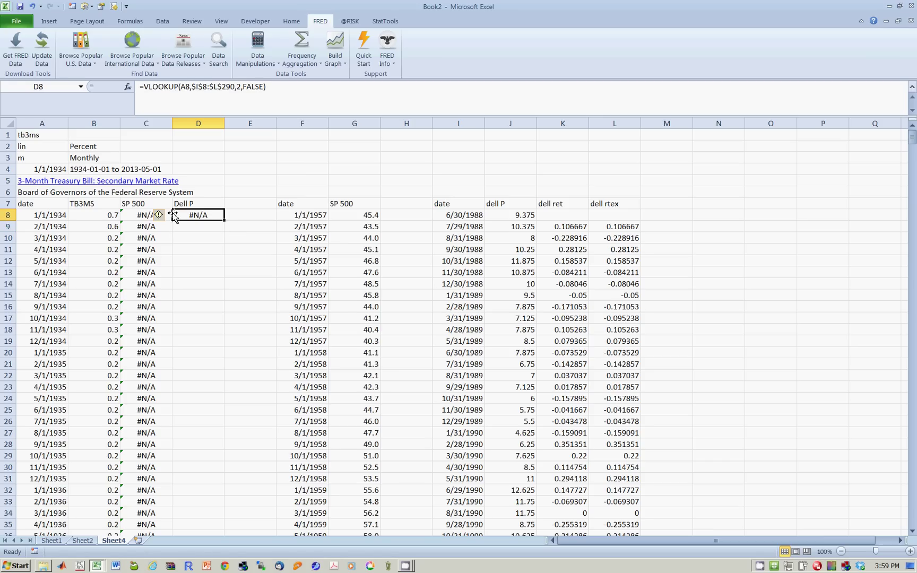
double_click(224, 222)
left_click(206, 225)
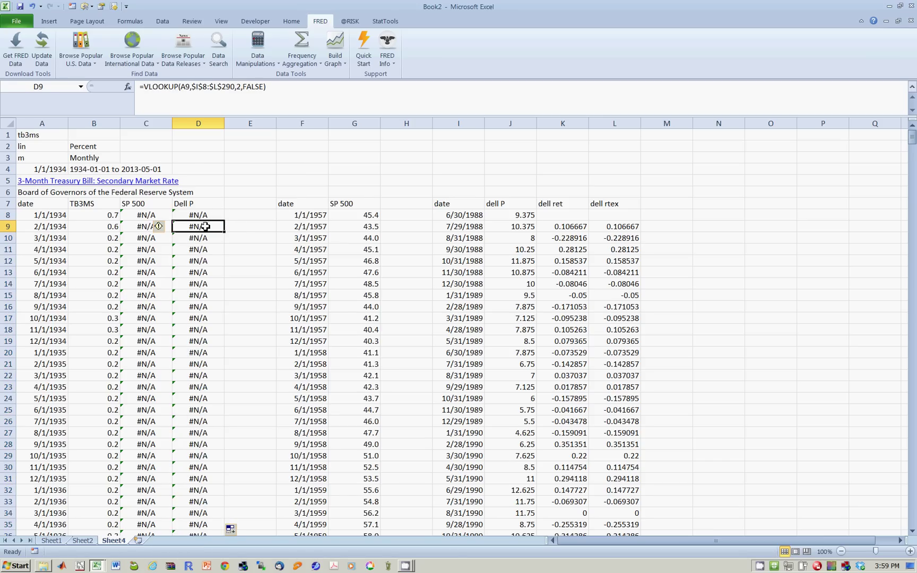
key("Page_Down")
key("Page_Down")
key("Page_Down")
key("Page_Down")
key("Page_Down")
key("Page_Down")
key("Page_Down")
key("Page_Down")
key("Page_Down")
key("Page_Down")
key("Page_Down")
key("Page_Down")
key("Page_Down")
key("Page_Down")
key("Page_Down")
key("Page_Down")
key("Page_Down")
key("Page_Down")
key("Page_Down")
key("Page_Down")
key("Page_Down")
key("Page_Down")
key("Page_Down")
key("Page_Down")
key("Page_Down")
key("Page_Down")
key("Page_Down")
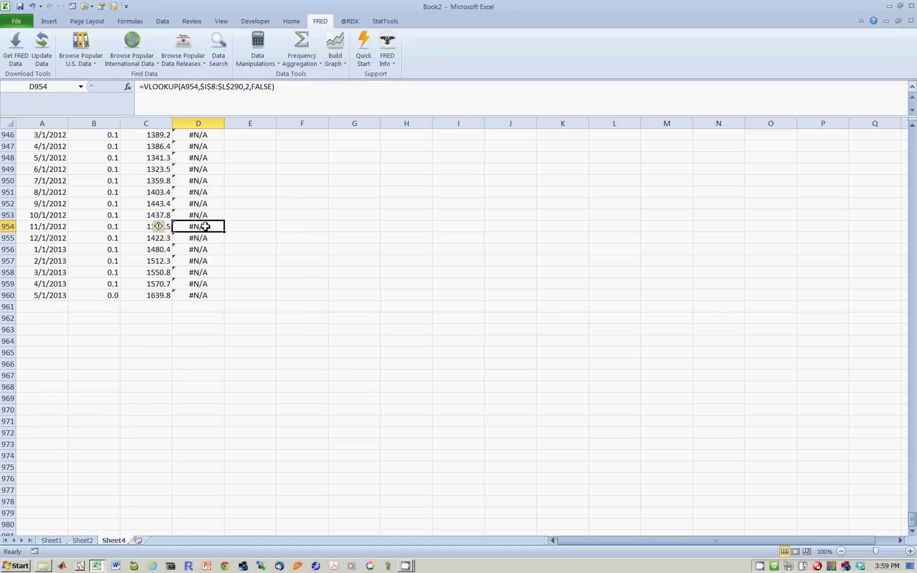
key("Page_Up")
key("Page_Up")
key("Page_Up")
key("Page_Up")
key("Page_Up")
key("Page_Up")
key("Page_Up")
key("Page_Up")
key("Page_Up")
key("Page_Up")
key("Page_Up")
key("Page_Up")
key("Page_Up")
key("Page_Up")
key("Page_Up")
key("Page_Up")
key("Page_Up")
key("Page_Up")
key("Page_Up")
key("Page_Up")
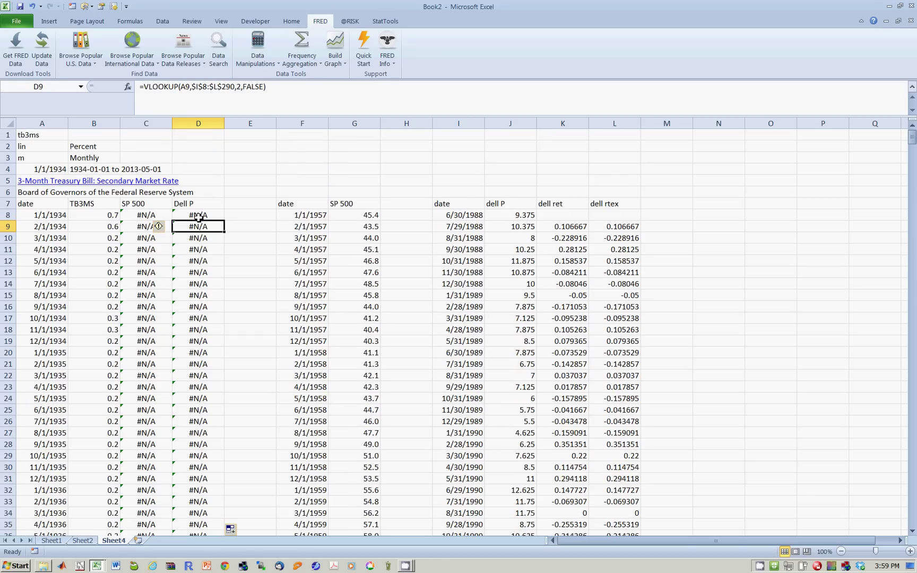
left_click(199, 215)
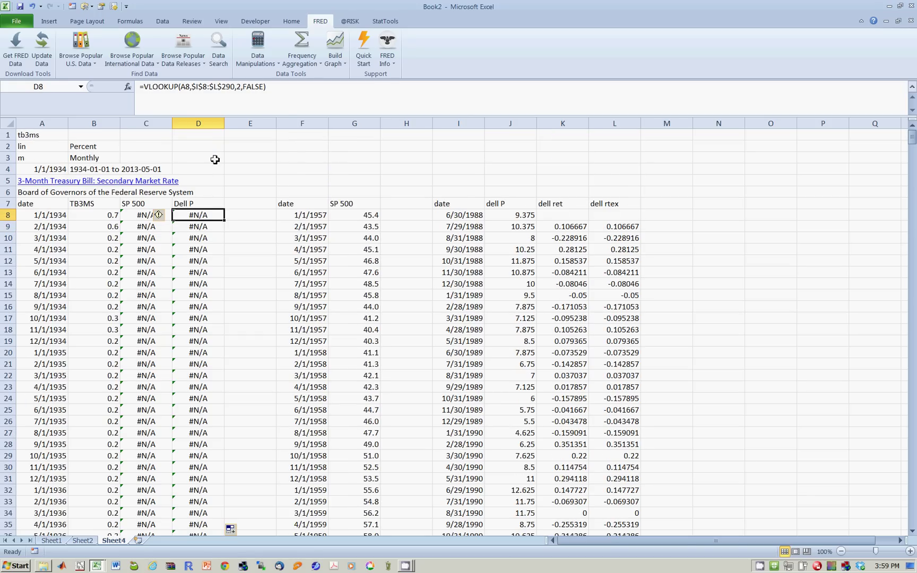
Change the D8 lookup's match argument from FALSE to TRUE and refill column D
left_click(264, 87)
key("BackSpace")
key("BackSpace")
key("BackSpace")
key("BackSpace")
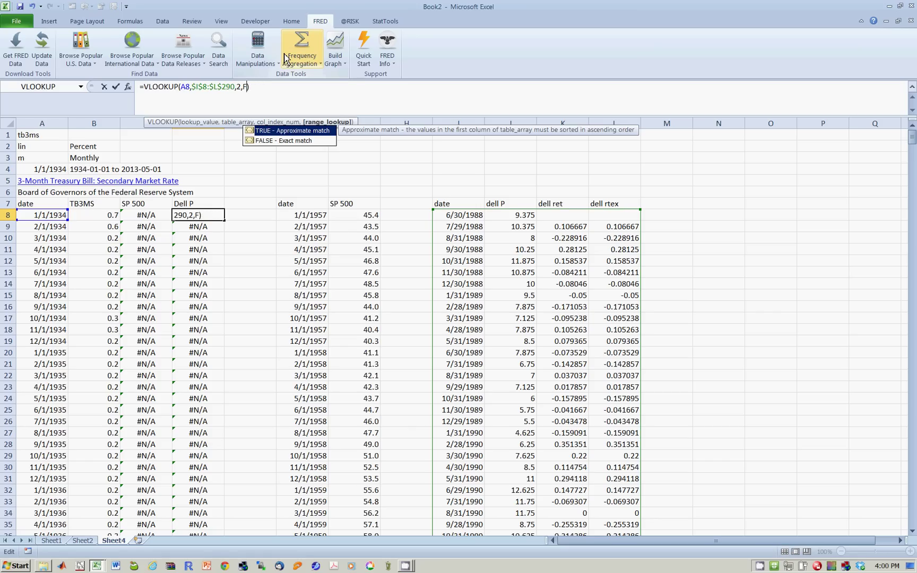
type("true")
key("Return")
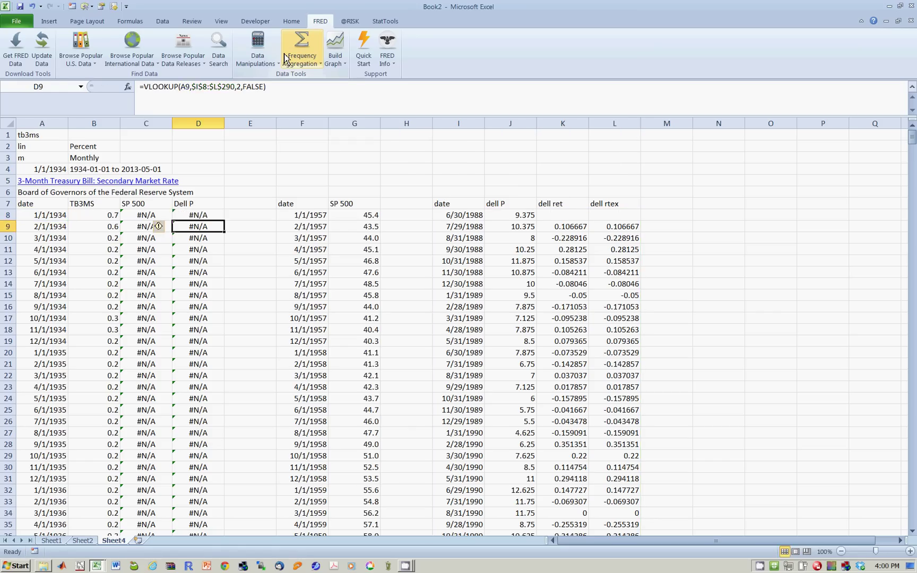
left_click(201, 215)
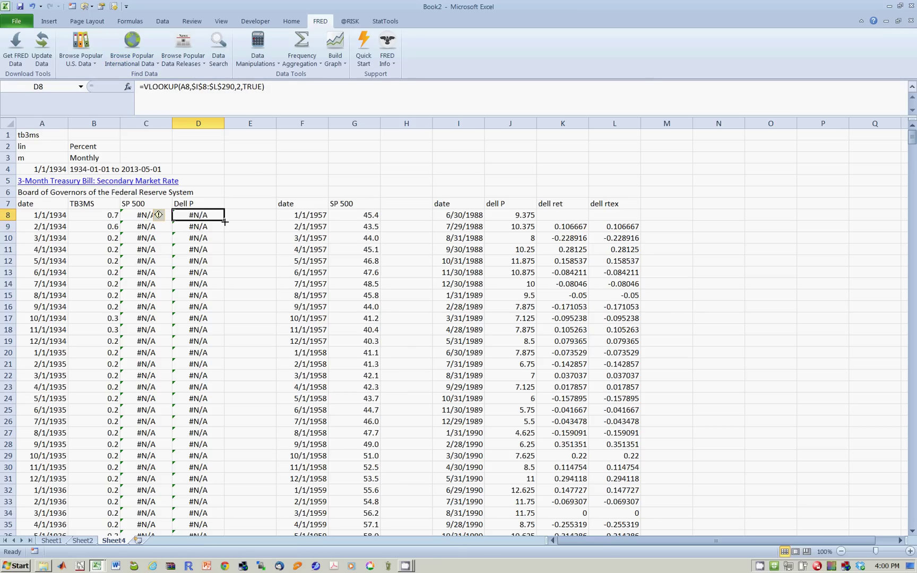
double_click(225, 222)
key("Down")
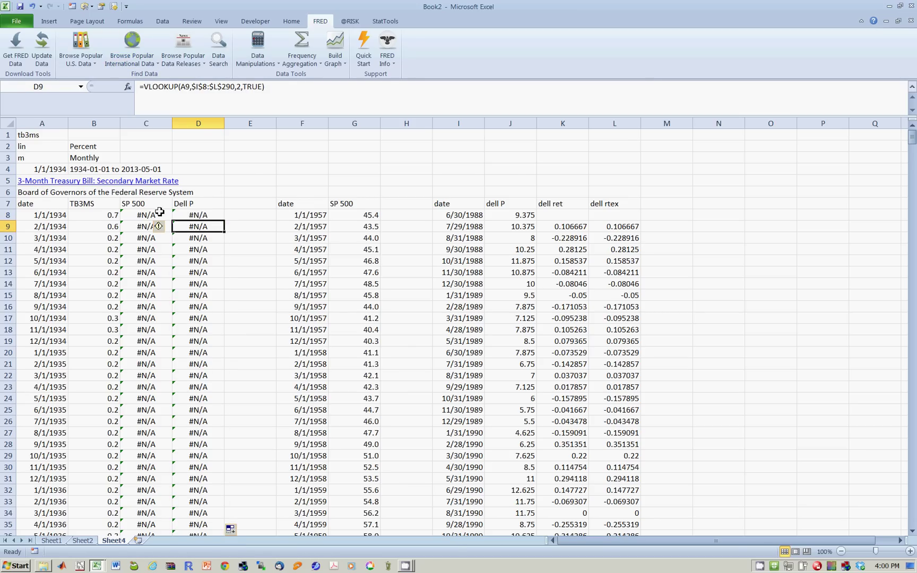
Check that Dell prices appear from row 662 (7/1/1988), starting at 9.4
key("Page_Down")
key("Page_Down")
key("Page_Down")
key("Page_Down")
key("Page_Down")
key("Page_Down")
key("Page_Down")
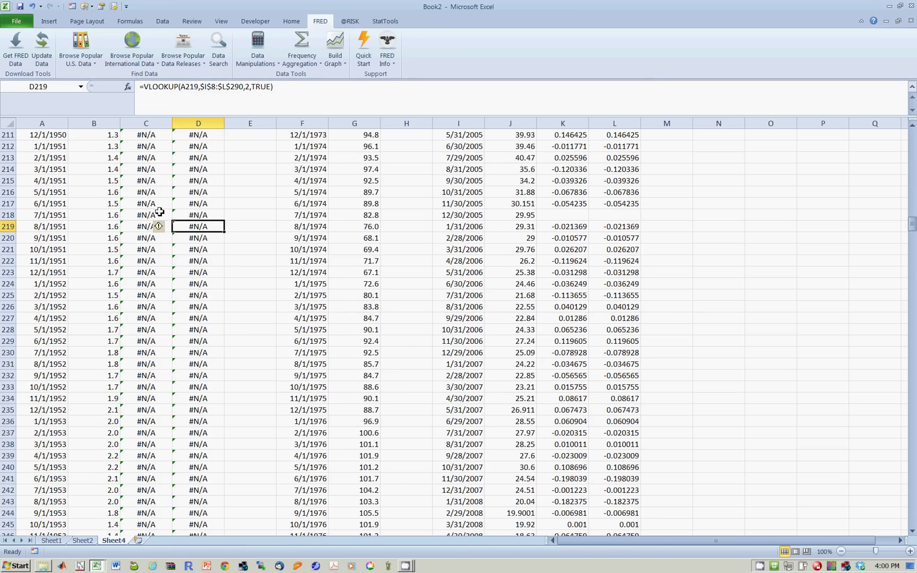
key("Page_Down")
key("Page_Down")
key("Page_Down")
key("Page_Down")
key("Page_Down")
key("Page_Down")
key("Page_Down")
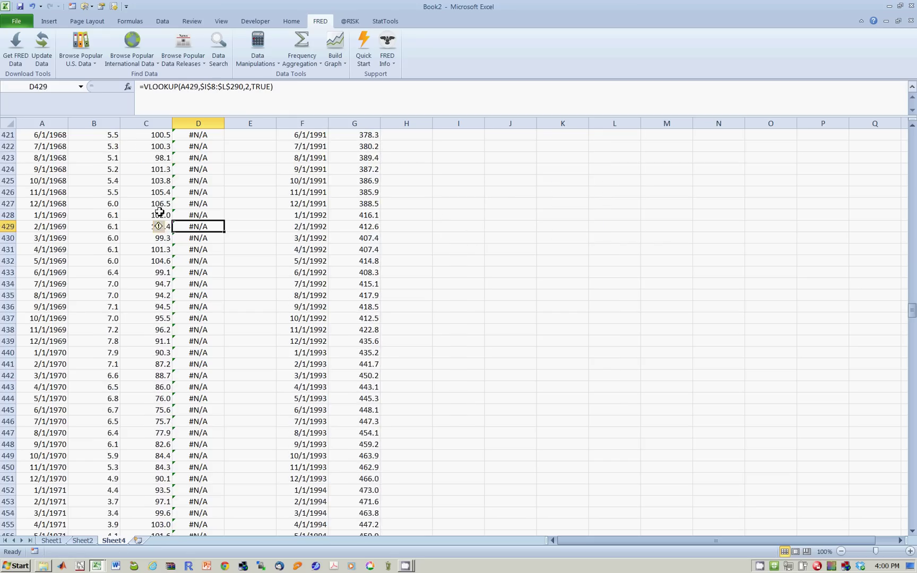
key("Page_Down")
key("Page_Down")
key("Page_Down")
key("Page_Down")
key("Page_Down")
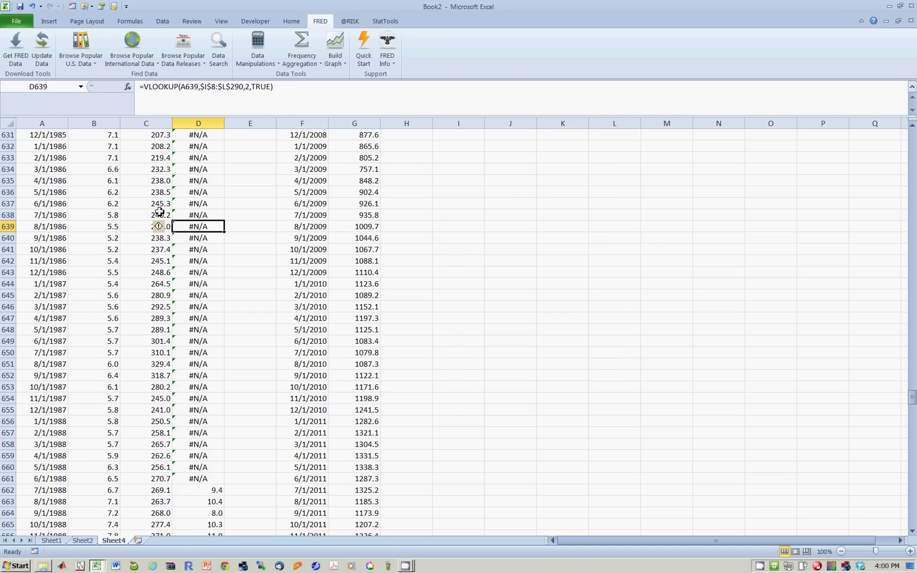
scroll(184, 235, "up", 8)
key("Down")
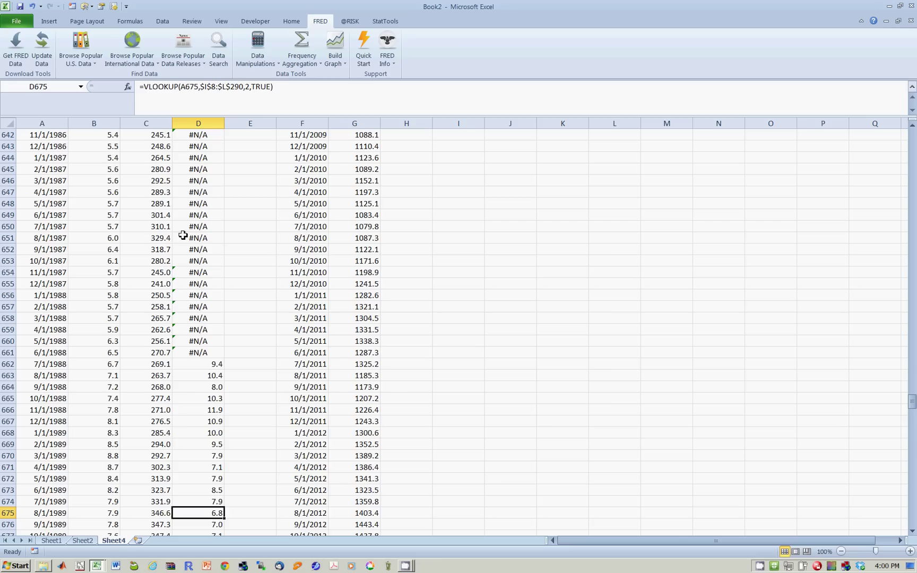
left_click(217, 364)
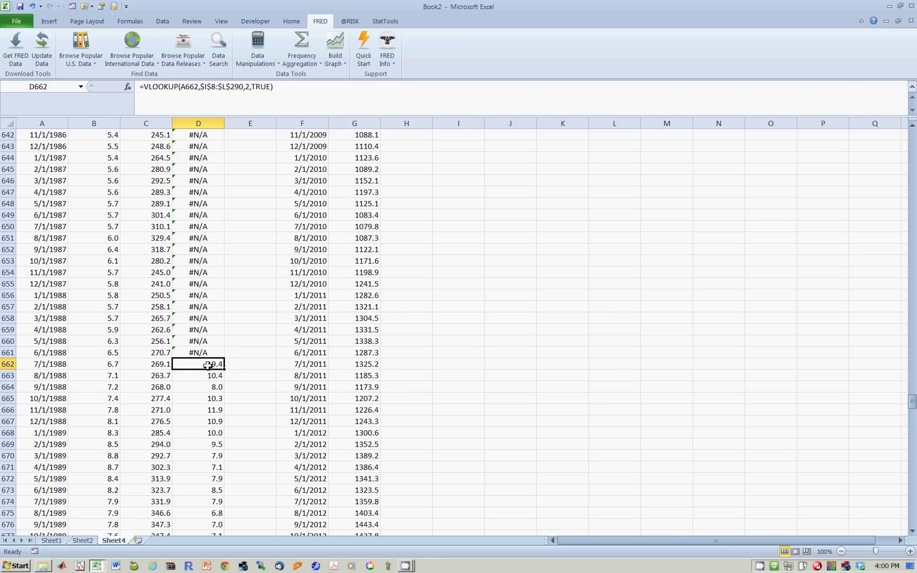
left_click(303, 375)
scroll(356, 361, "up", 20)
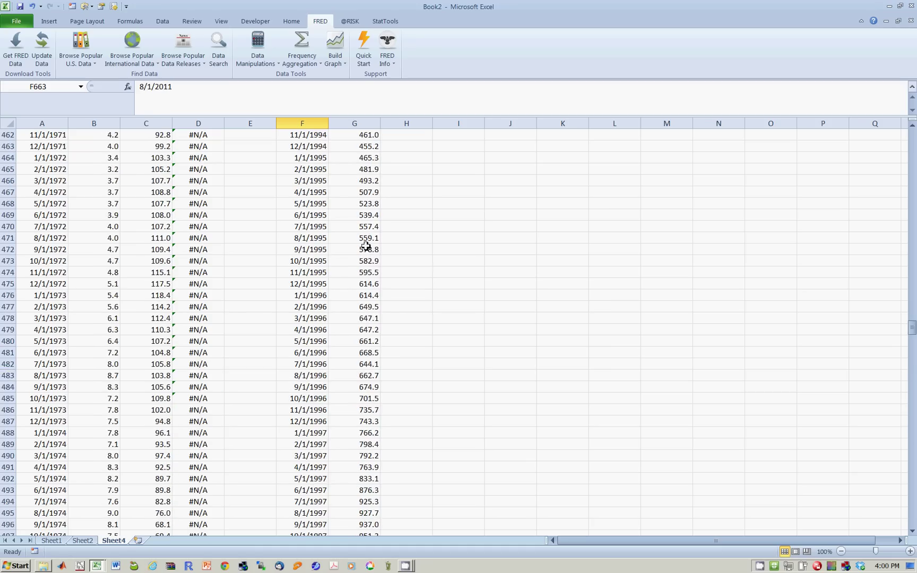
scroll(383, 191, "up", 20)
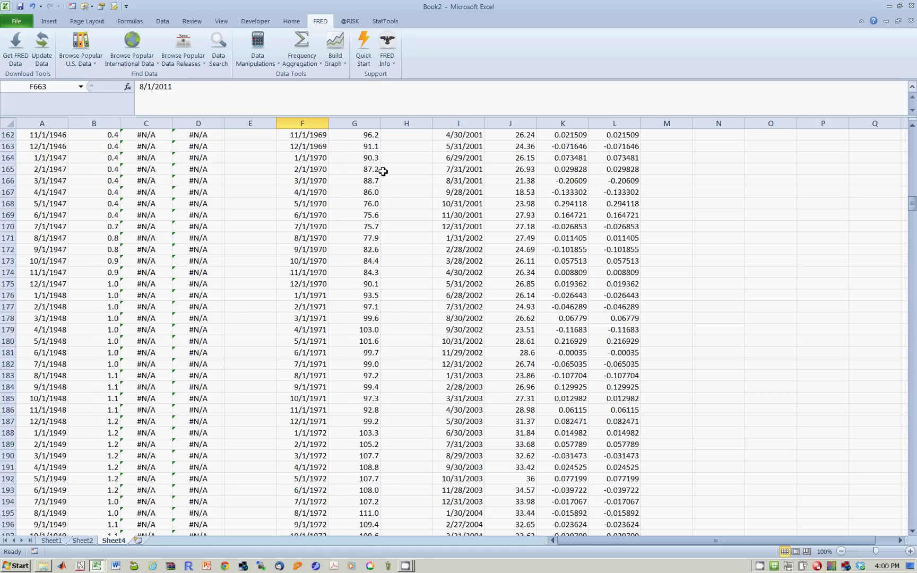
scroll(486, 178, "up", 20)
scroll(493, 174, "down", 3)
scroll(510, 202, "up", 5)
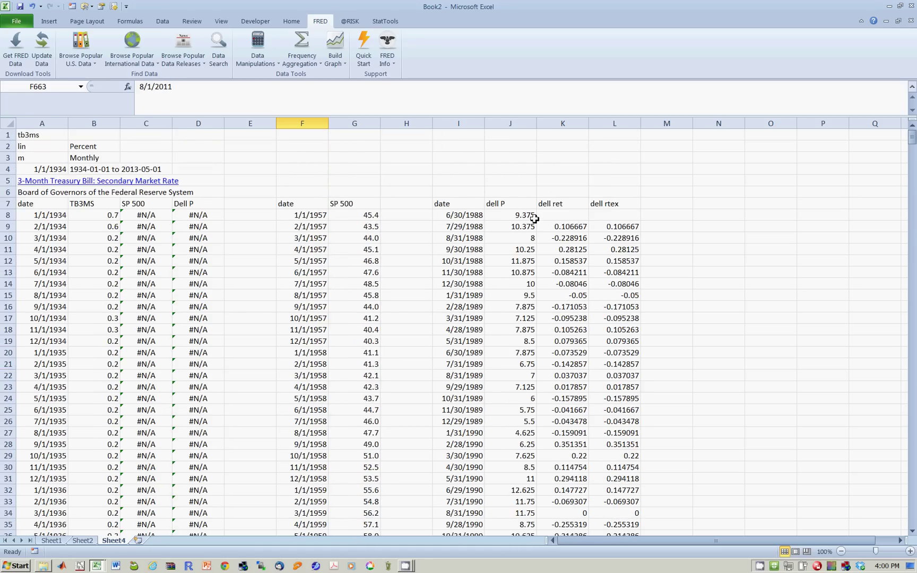